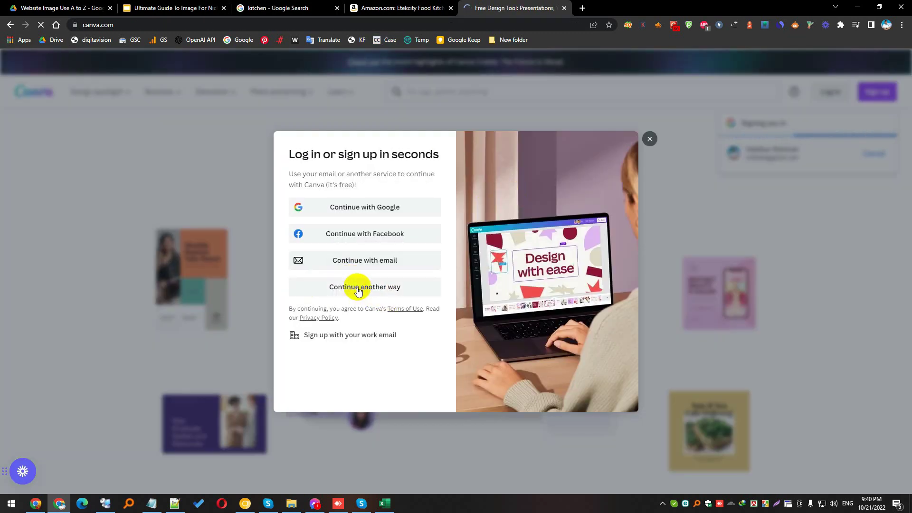
Log in to Canva with the account's email and create a blank Whiteboard design.
left_click(361, 262)
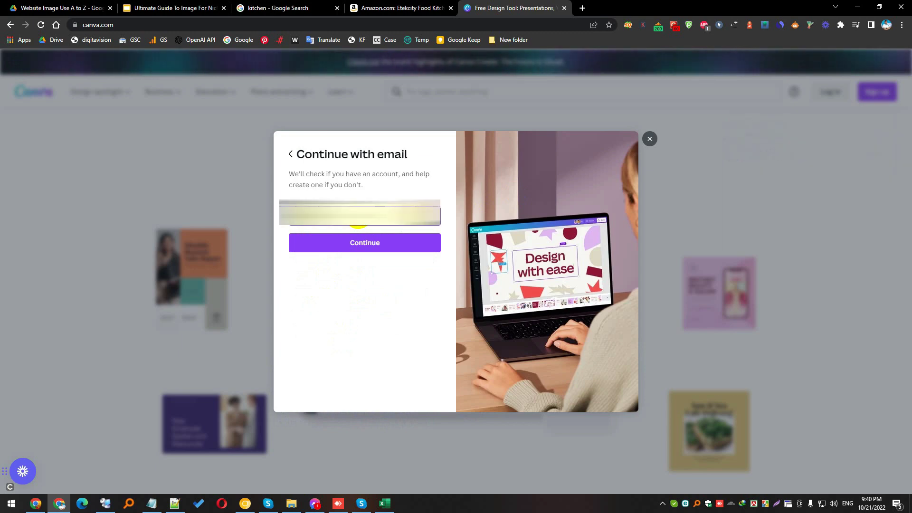
key("Return")
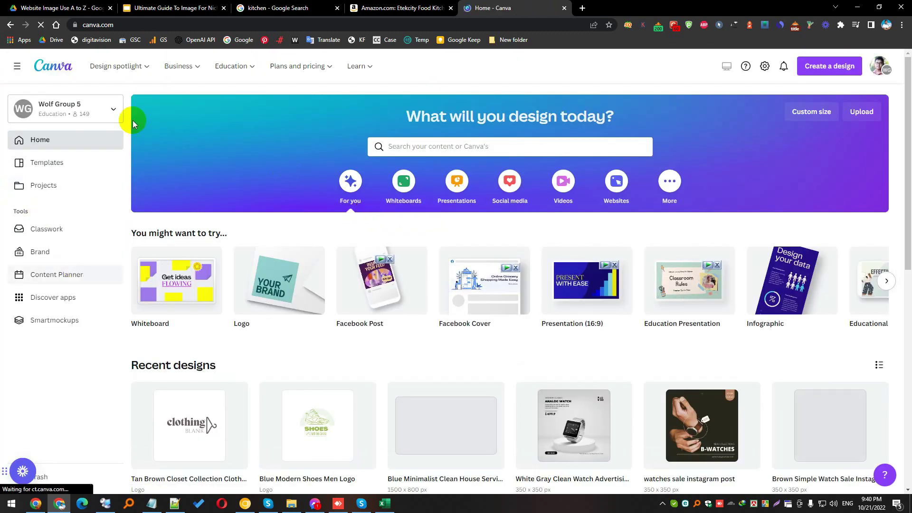
left_click(831, 67)
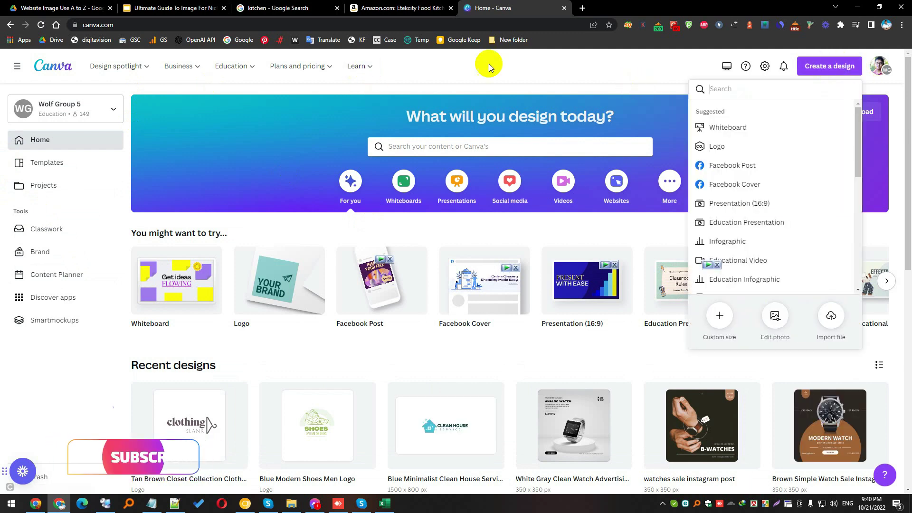
left_click(744, 127)
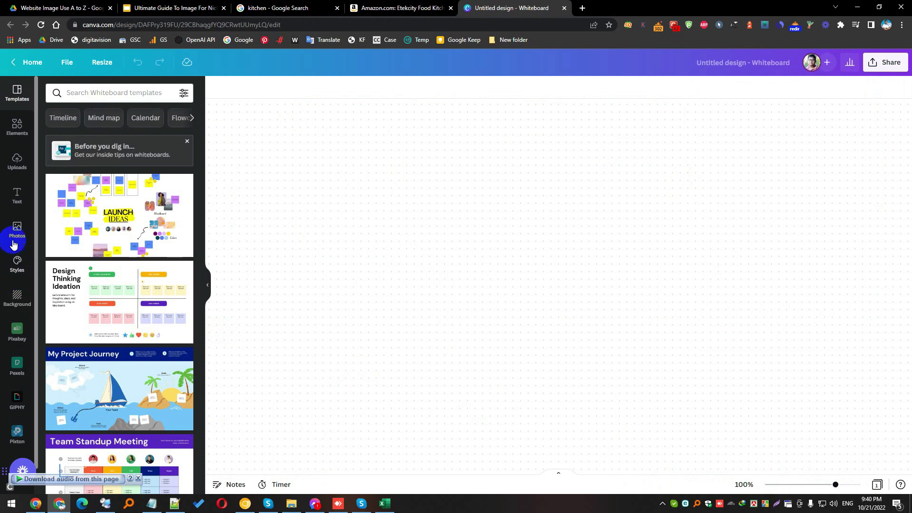
Browse the stock images offered in the Photos, Pixabay and Pexels libraries.
left_click(14, 236)
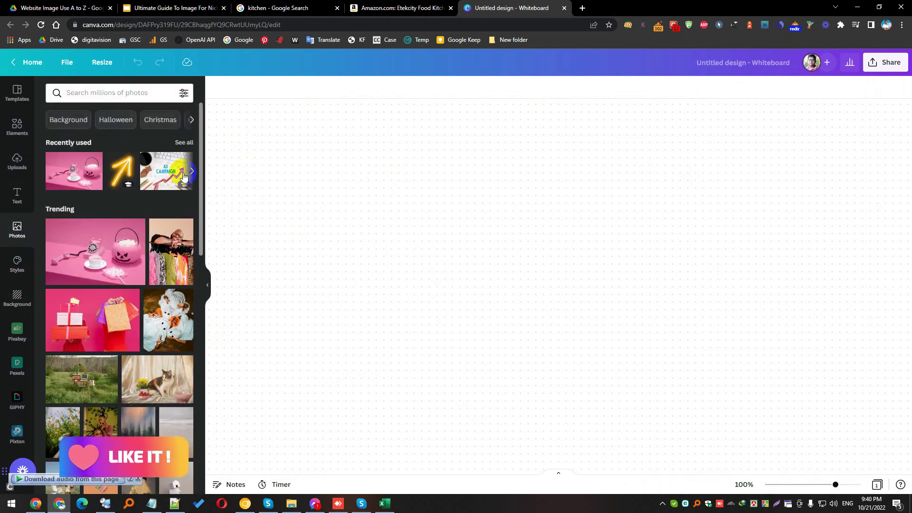
scroll(143, 204, "down", 6)
scroll(143, 205, "down", 3)
scroll(142, 200, "up", 6)
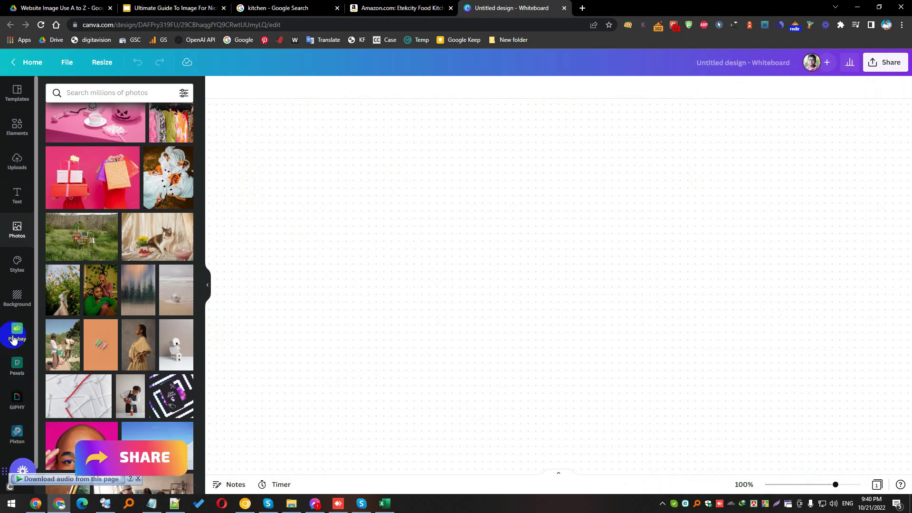
scroll(14, 342, "down", 1)
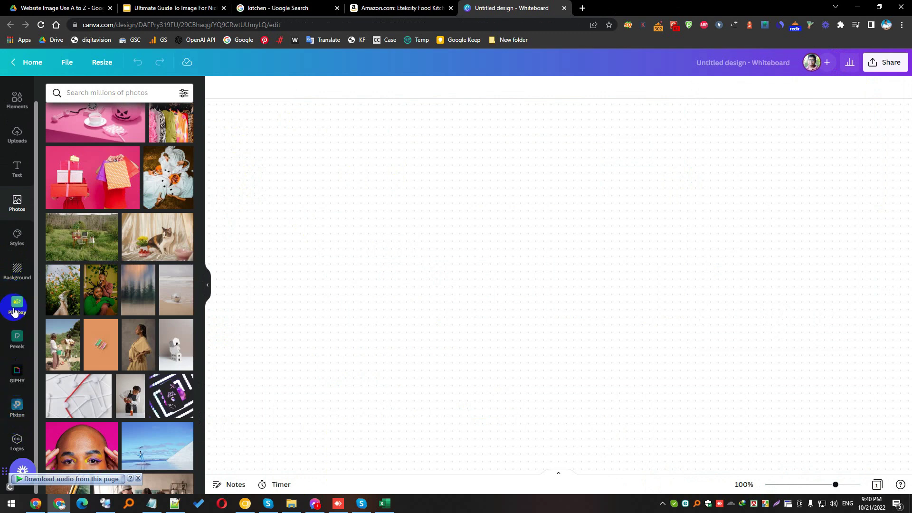
scroll(16, 335, "up", 1)
left_click(16, 337)
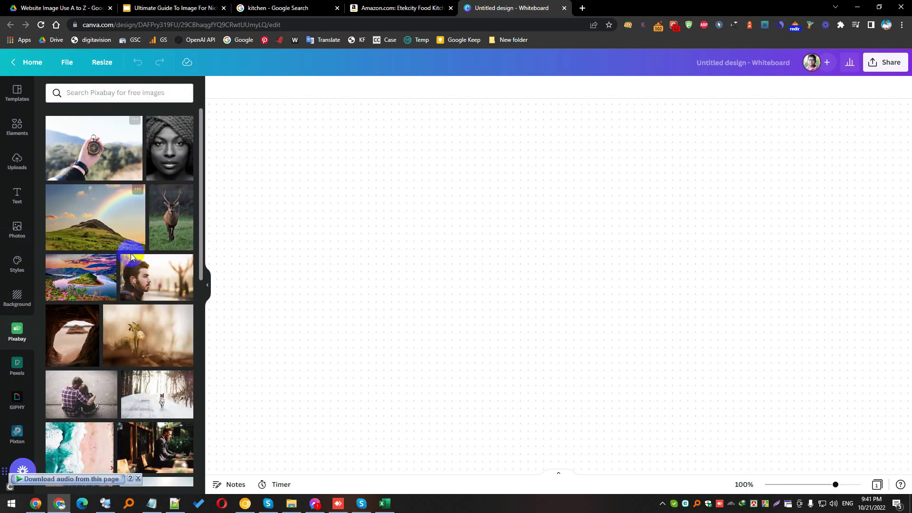
left_click(18, 364)
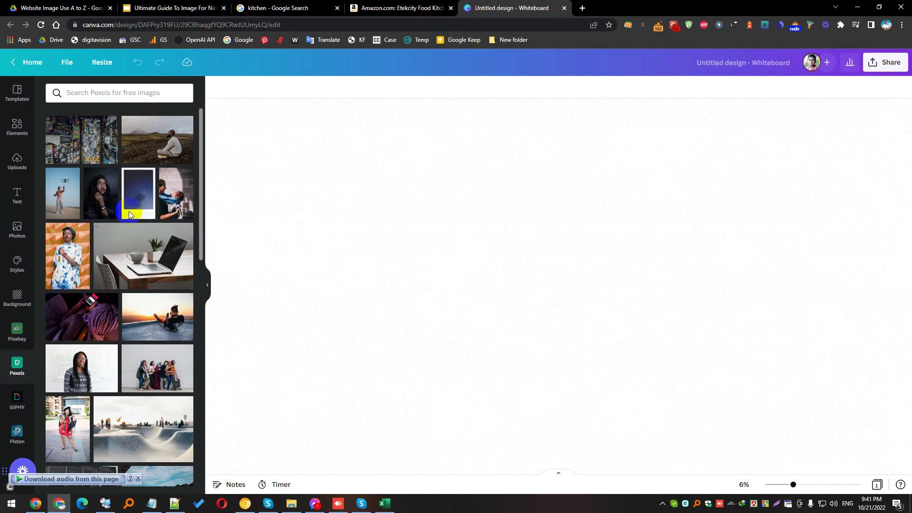
left_click(17, 228)
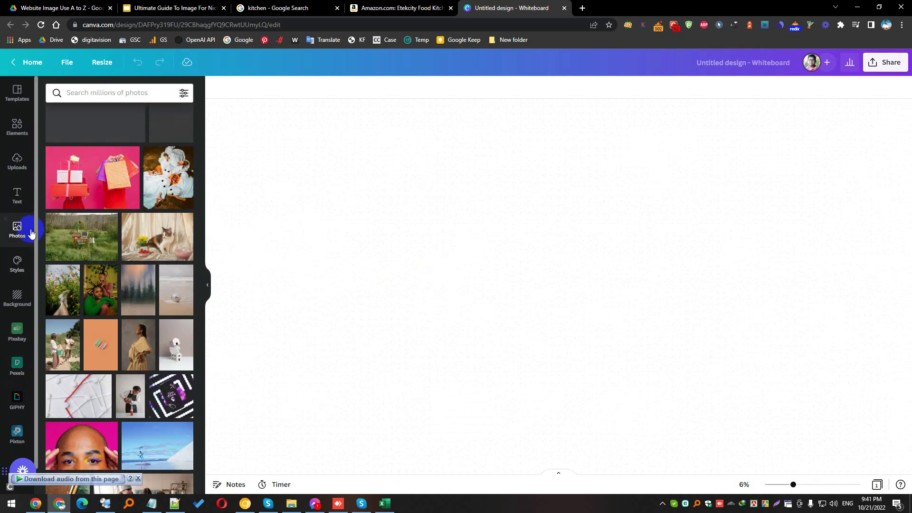
left_click(17, 330)
left_click(14, 363)
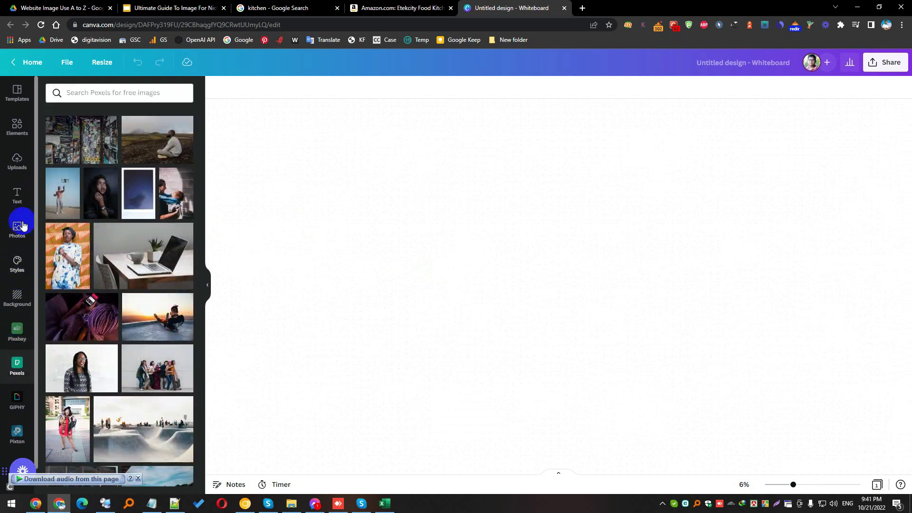
Search Pixabay for "kitchen" and add the photo with the white island and wooden wall cabinets to the whiteboard.
left_click(17, 330)
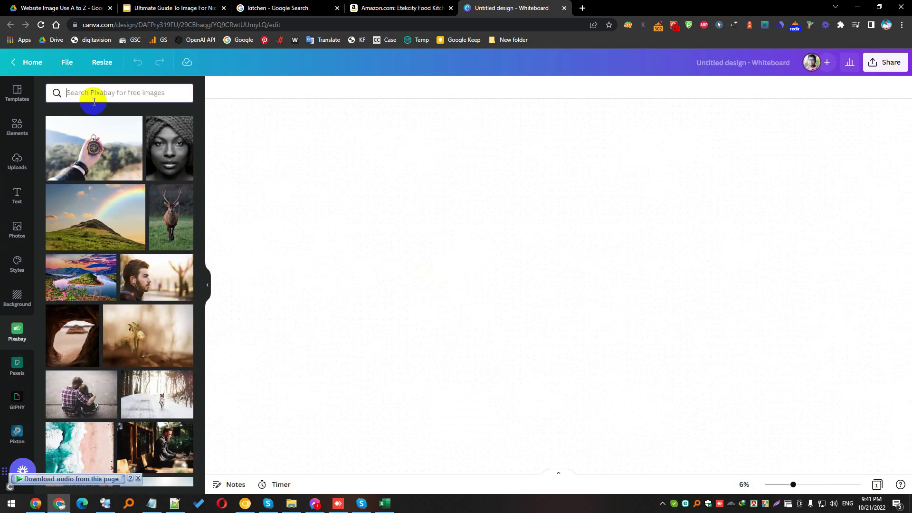
type("kitchen")
key("Return")
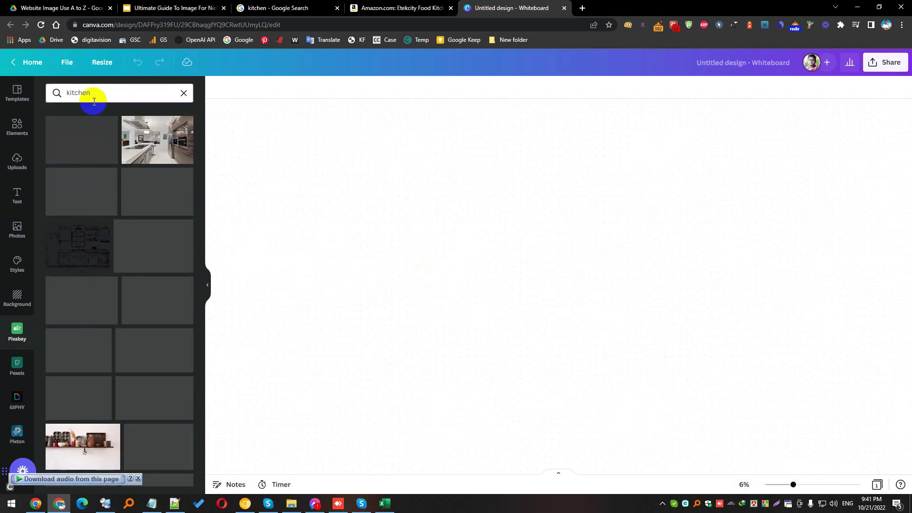
left_click(165, 147)
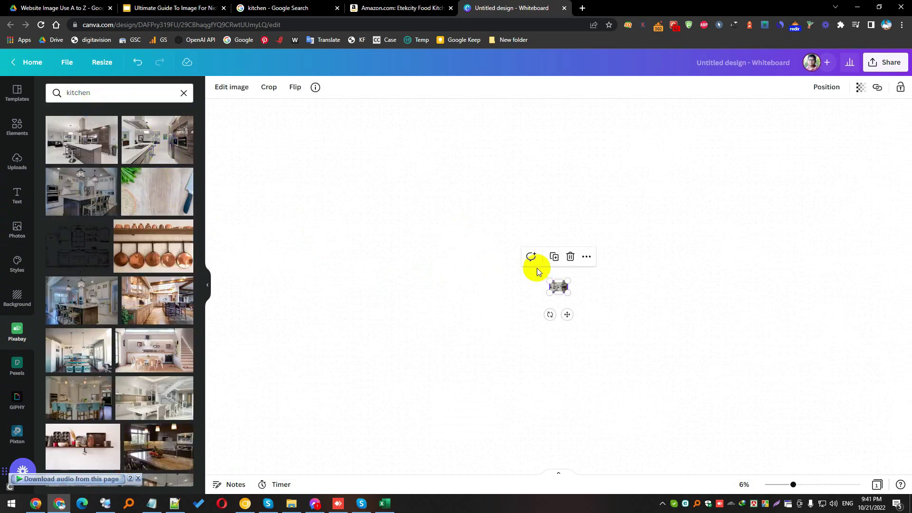
Resize the whiteboard design to the recent 1920 × 1080 px size.
right_click(563, 288)
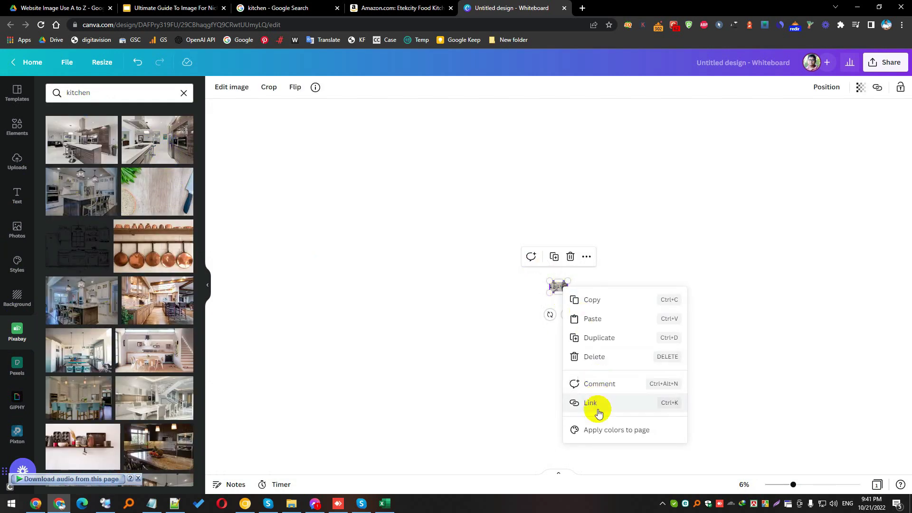
left_click(100, 62)
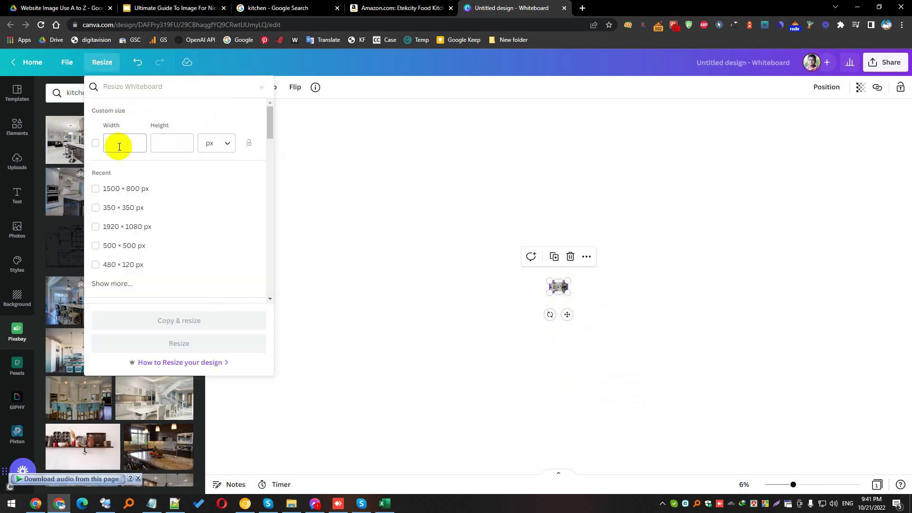
left_click(131, 226)
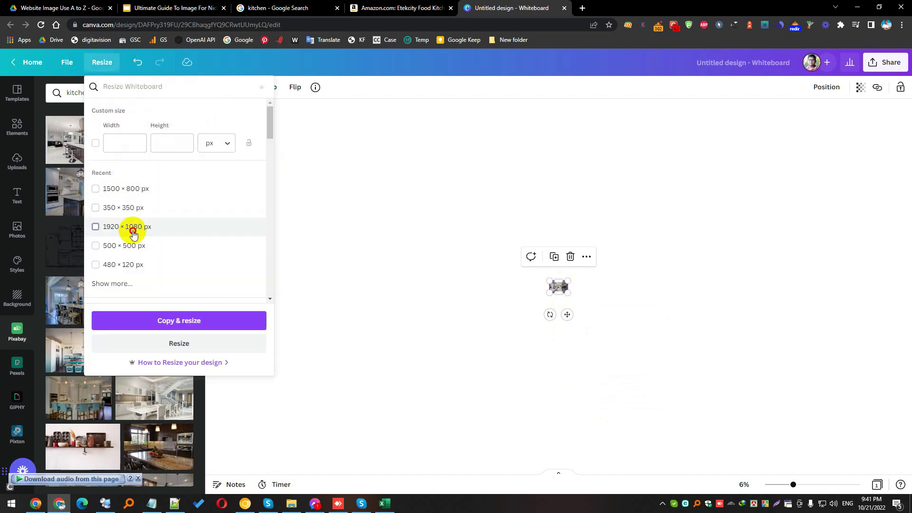
left_click(189, 351)
Set the kitchen photo as the page background.
right_click(503, 262)
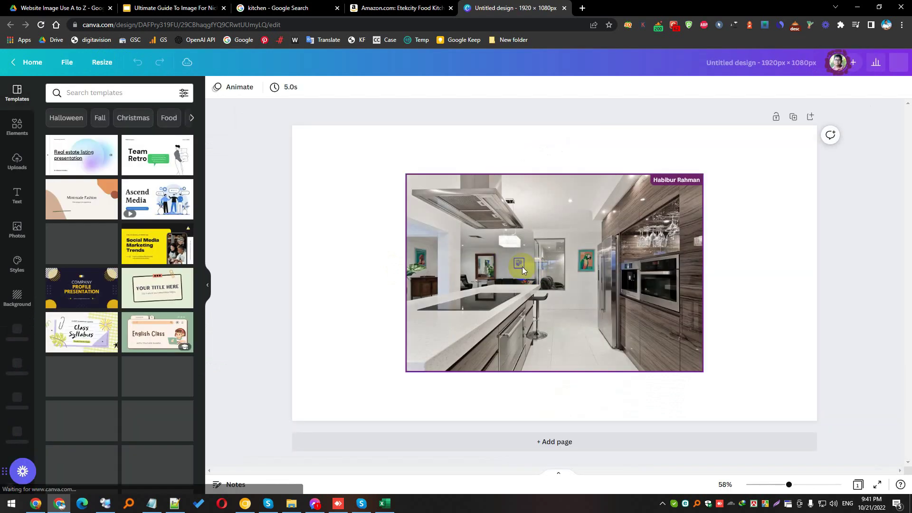
right_click(523, 266)
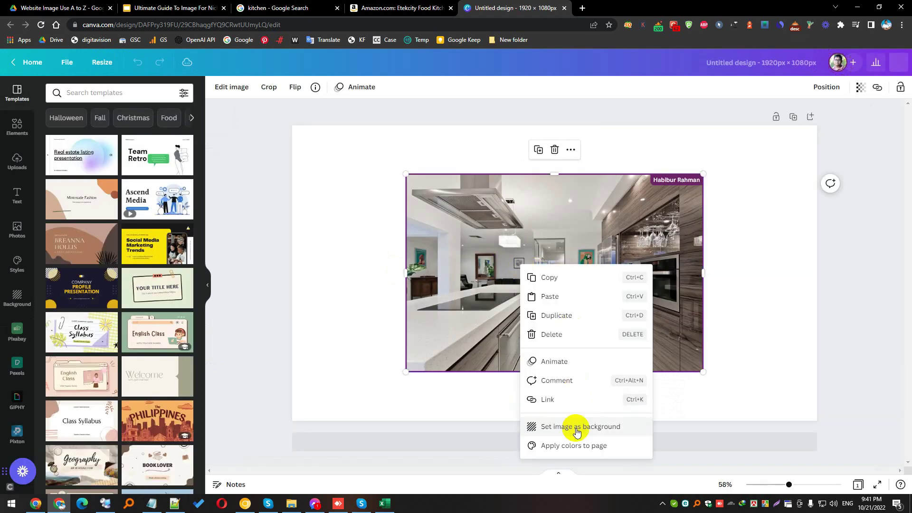
left_click(577, 427)
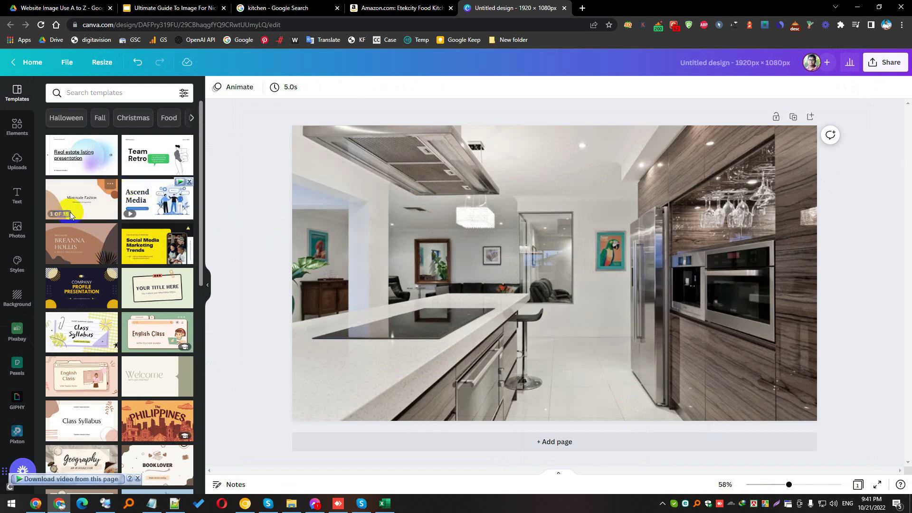
Add the recently used "HUGE SALE" text combination to the page.
left_click(20, 213)
left_click(17, 263)
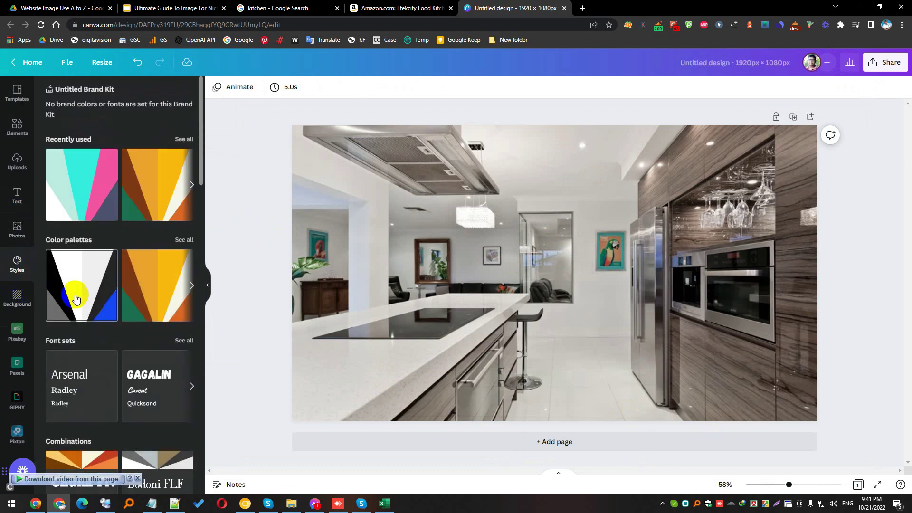
left_click(17, 194)
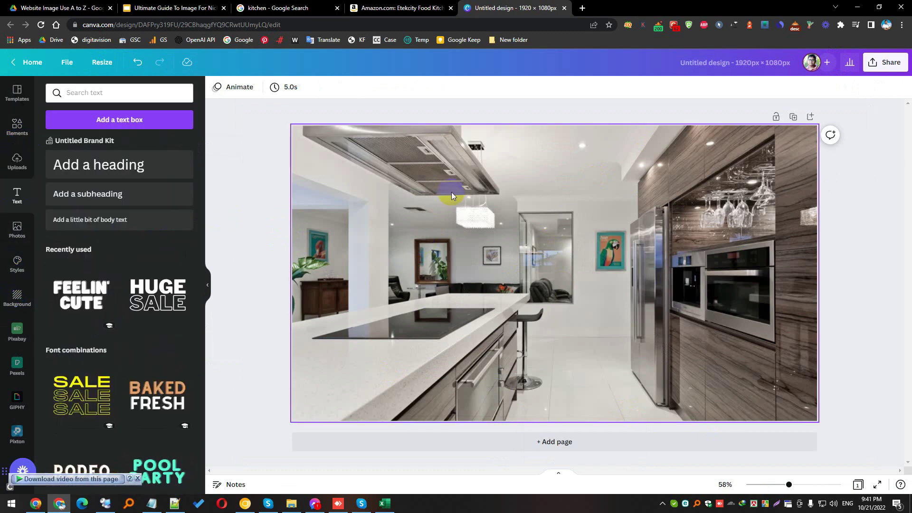
left_click(158, 294)
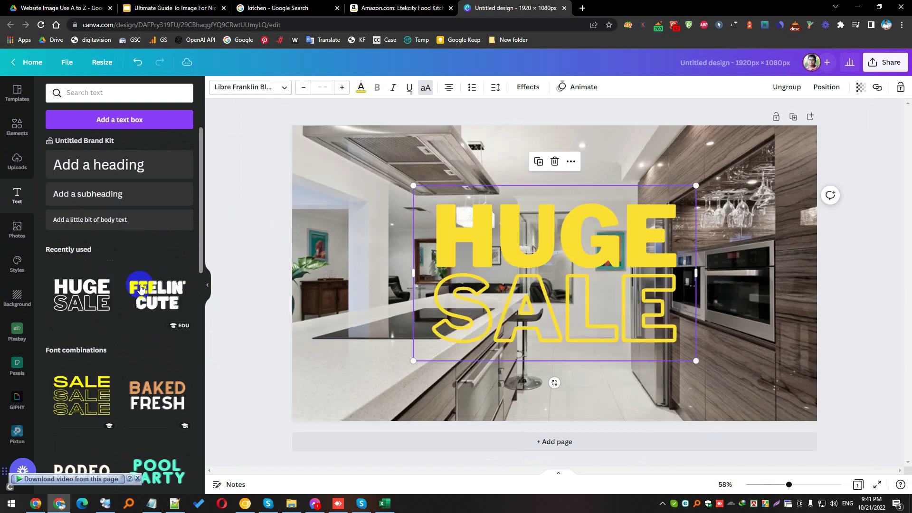
Add the "FEELIN' CUTE" text combination and scale it down together with the HUGE SALE text.
left_click(155, 304)
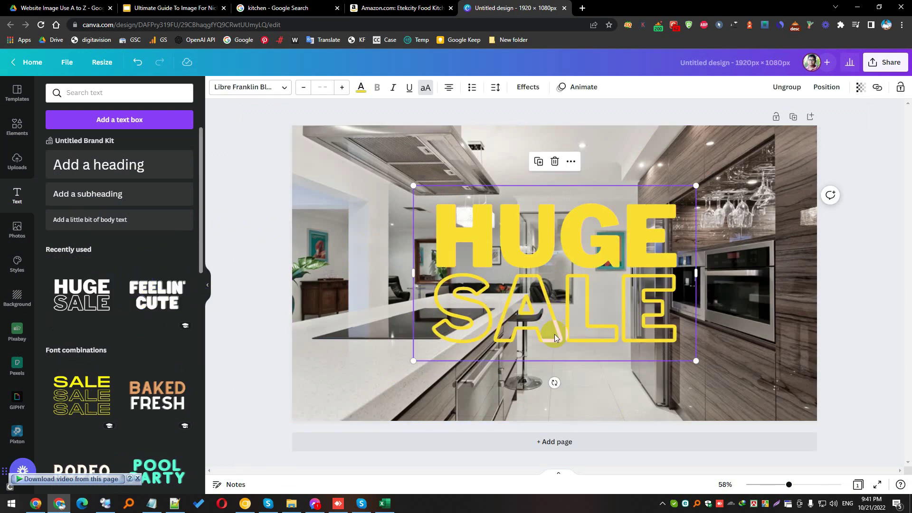
left_click(513, 259)
left_click(537, 304)
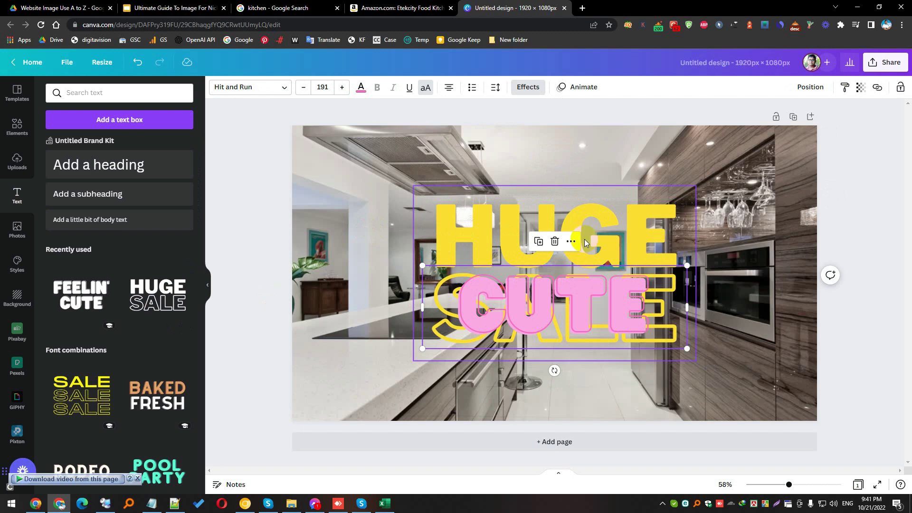
left_click(624, 235, "shift")
left_click_drag(690, 363, 577, 310)
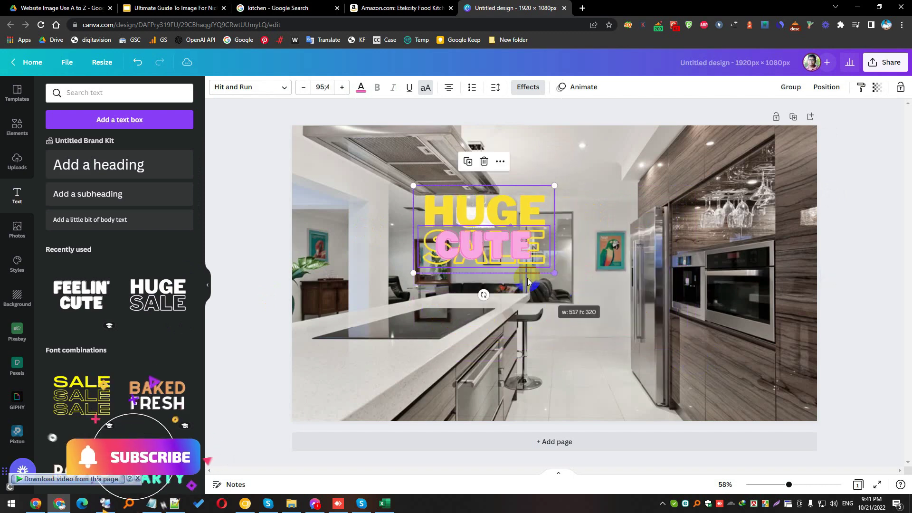
Shift the overlapping texts toward the left part of the kitchen image, adjust their size and delete the FEELIN' CUTE text.
left_click_drag(470, 232, 368, 236)
left_click_drag(450, 278, 484, 300)
left_click(506, 305)
left_click(417, 265)
key("Delete")
Move the HUGE SALE text over the refrigerator and wooden cabinets and delete its HUGE line.
left_click(428, 260)
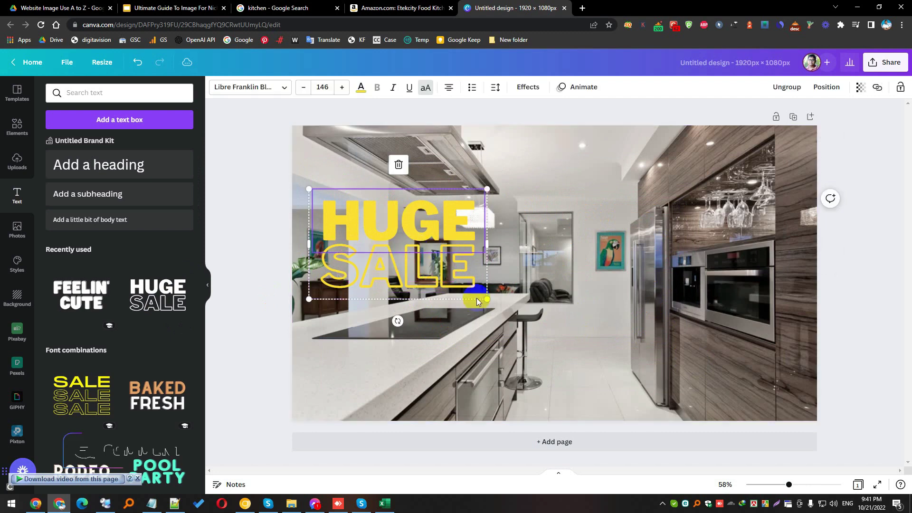
left_click_drag(428, 260, 708, 276)
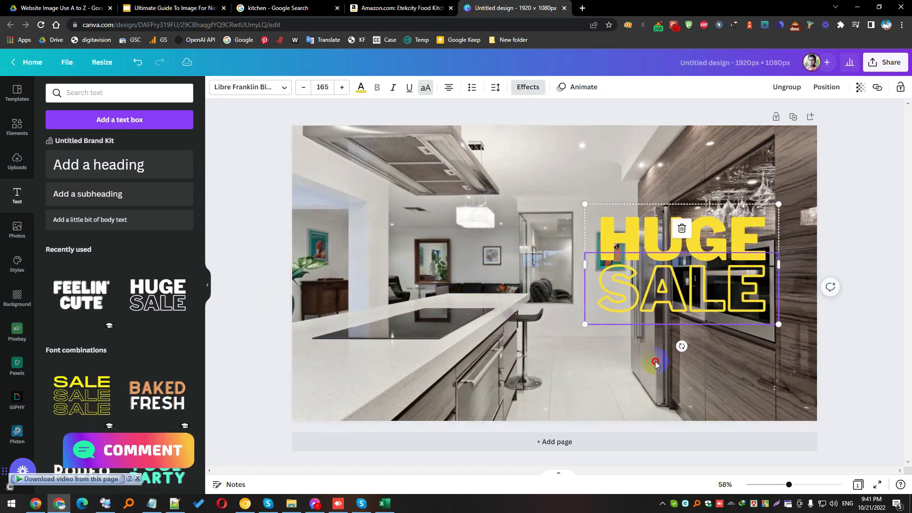
left_click(710, 282)
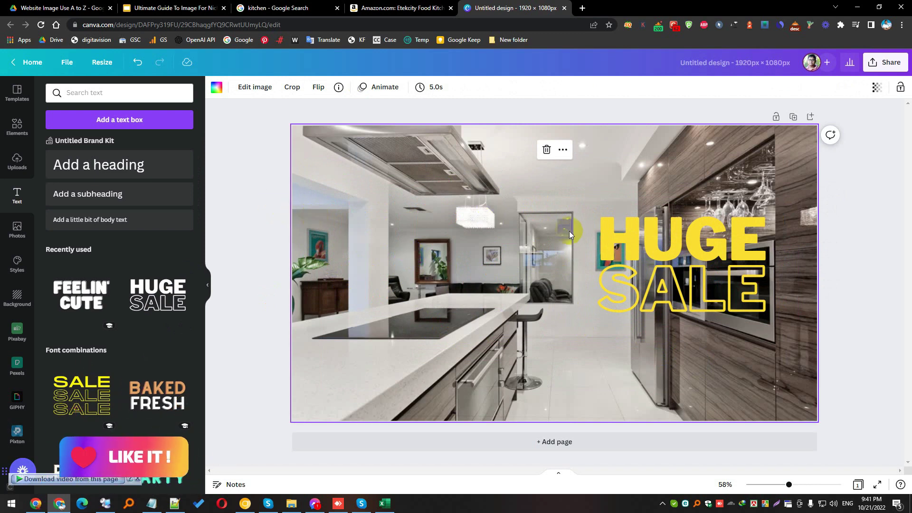
left_click(643, 243)
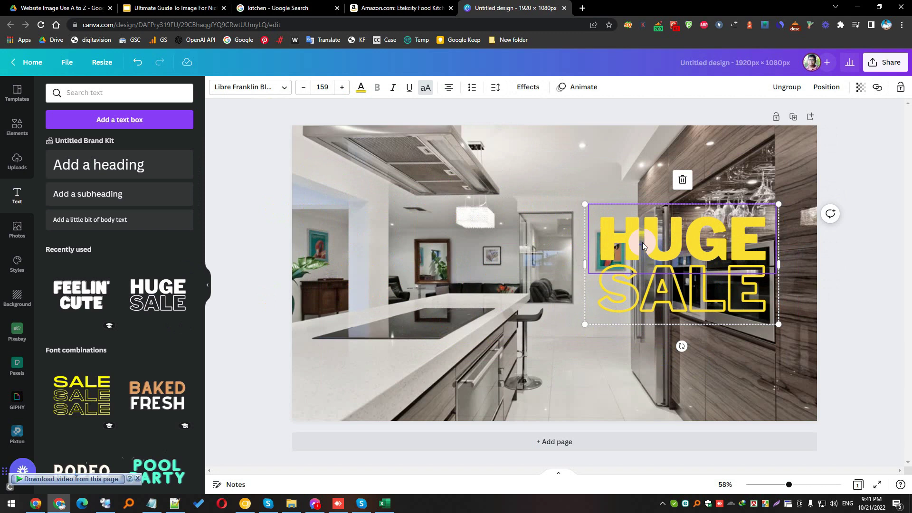
left_click(683, 179)
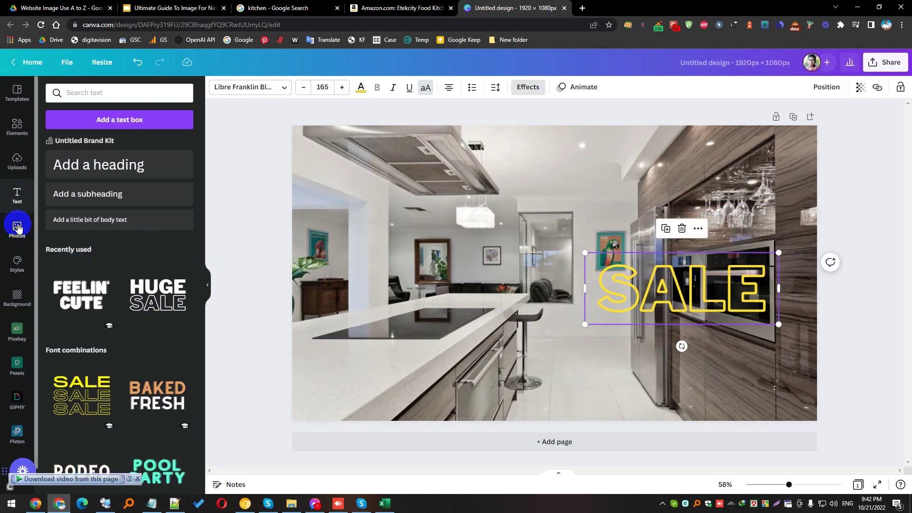
Search the Photos library for "ktichen".
left_click(17, 227)
scroll(119, 285, "down", 5)
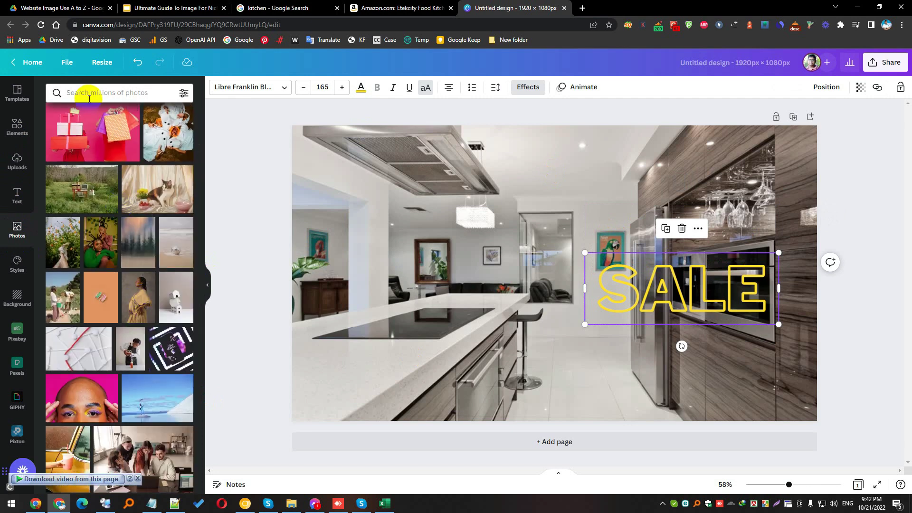
left_click(89, 93)
type("ktichen")
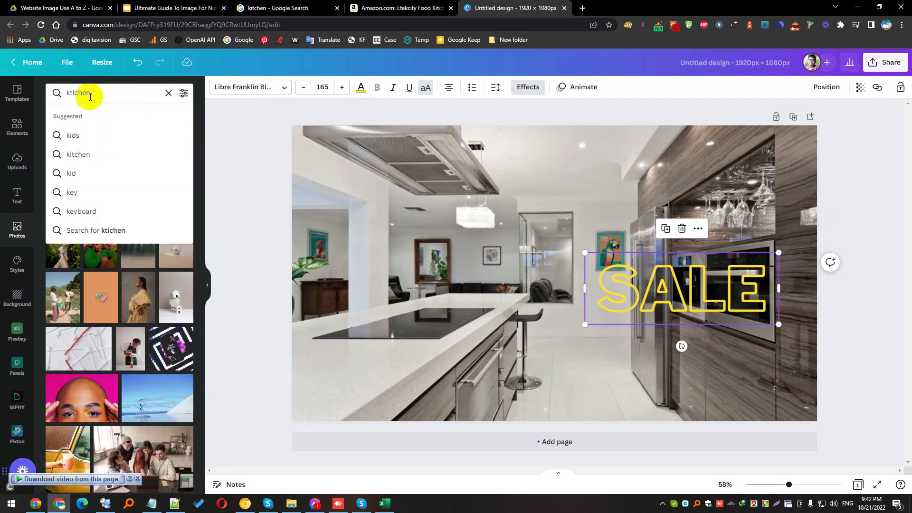
key("Return")
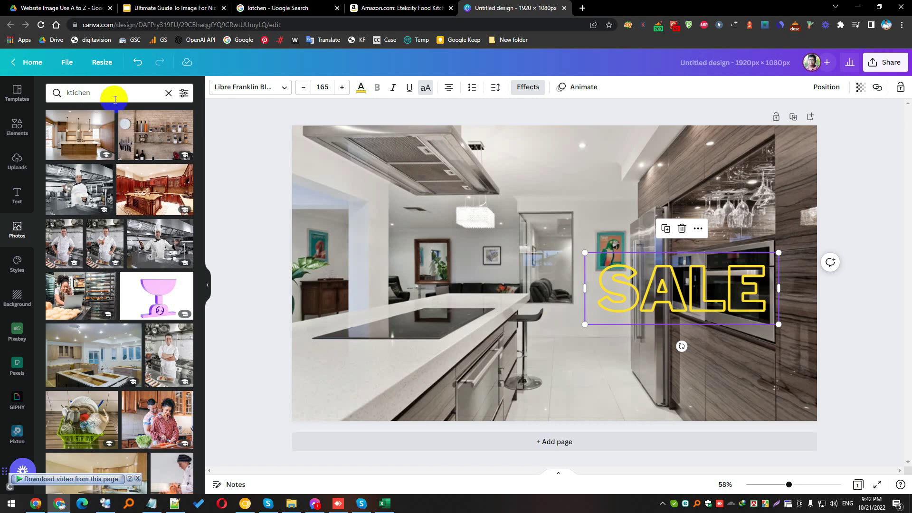
Switch to the Google Slides presentation "Ultimate Guide To Image For Niche Site In 2022/2023" and view the "06. Canva" slide.
left_click(179, 8)
scroll(333, 204, "up", 1)
scroll(332, 204, "down", 1)
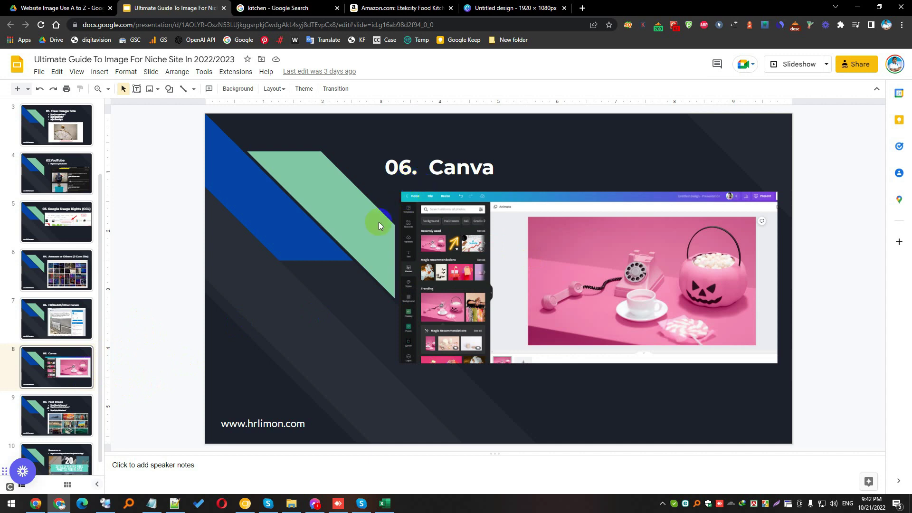
View the "07. Paid Image" slide and open its depositphotos.com and shutterstock.com links.
left_click(58, 425)
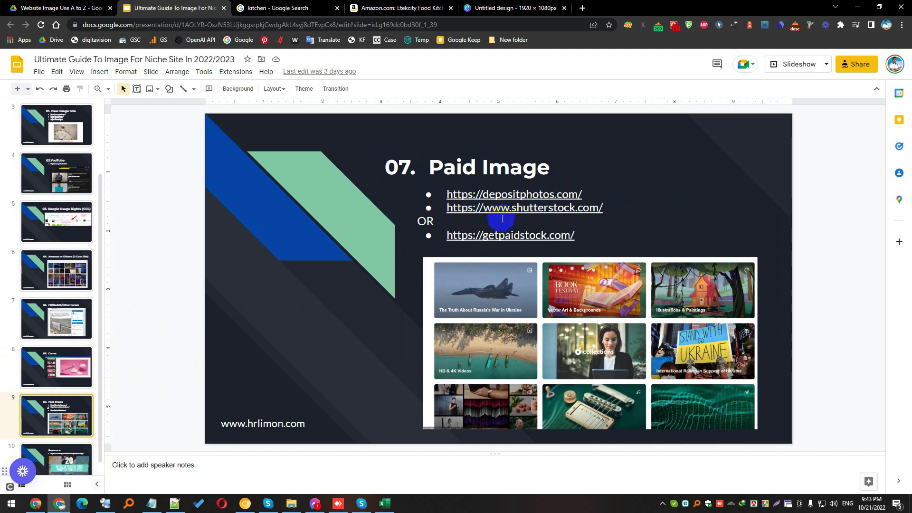
left_click(500, 192)
left_click(498, 211)
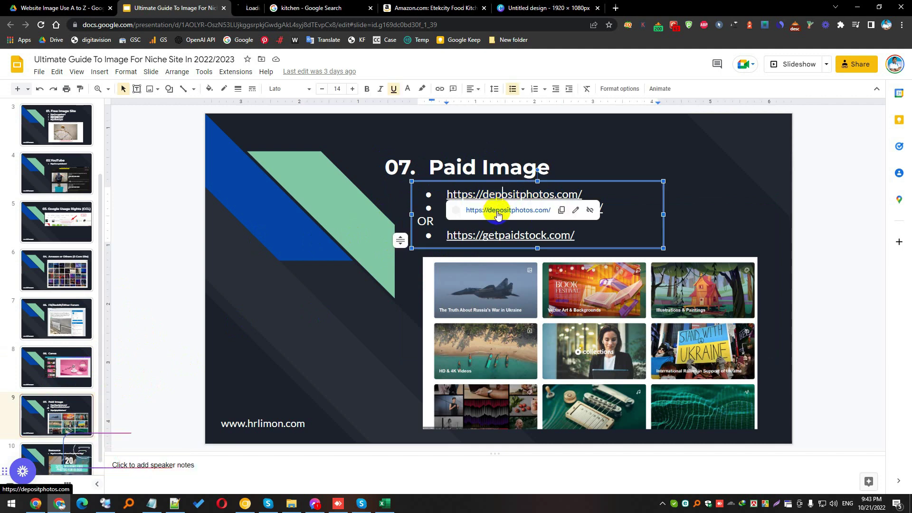
left_click(481, 208)
left_click(483, 223)
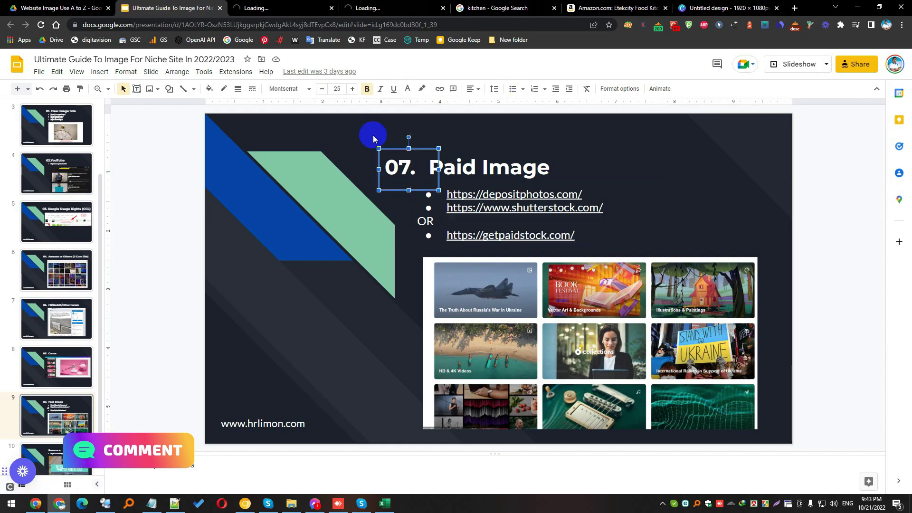
View the Depositphotos homepage, dismiss its Google sign-in prompt, and look over the Shutterstock homepage.
left_click(334, 4)
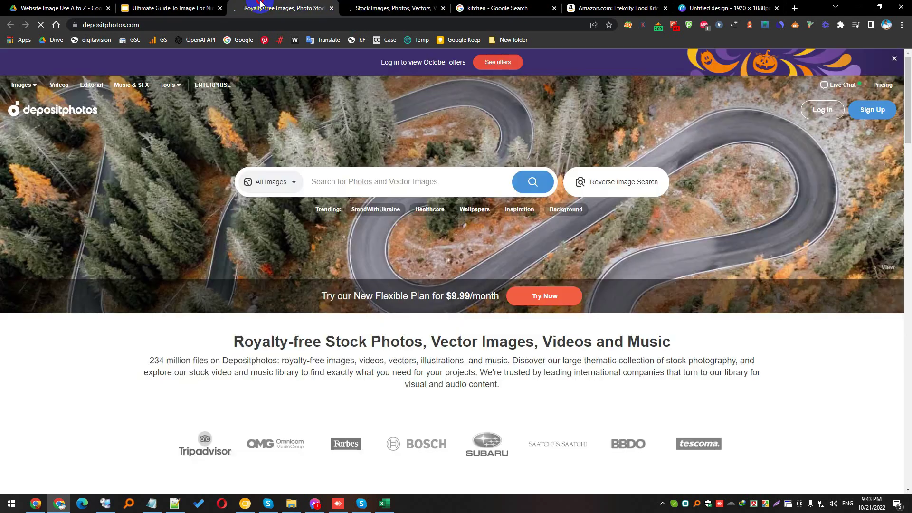
left_click(310, 181)
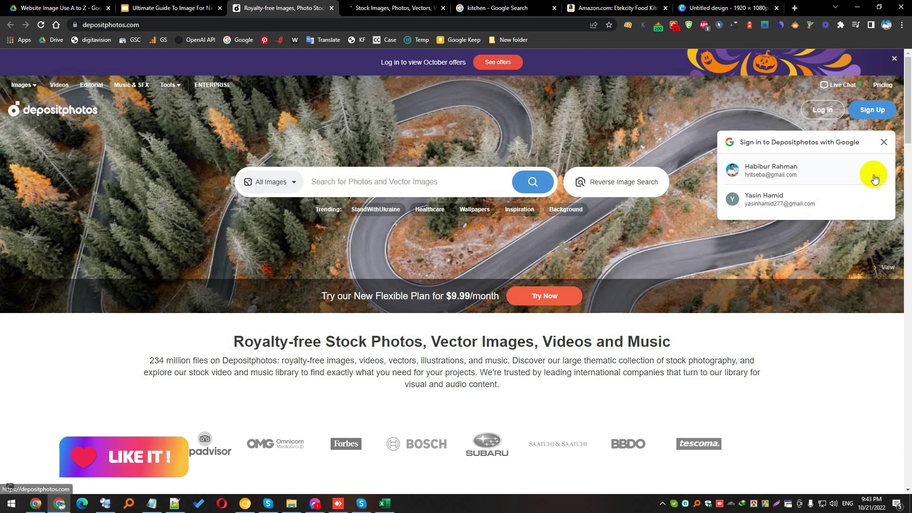
left_click(884, 143)
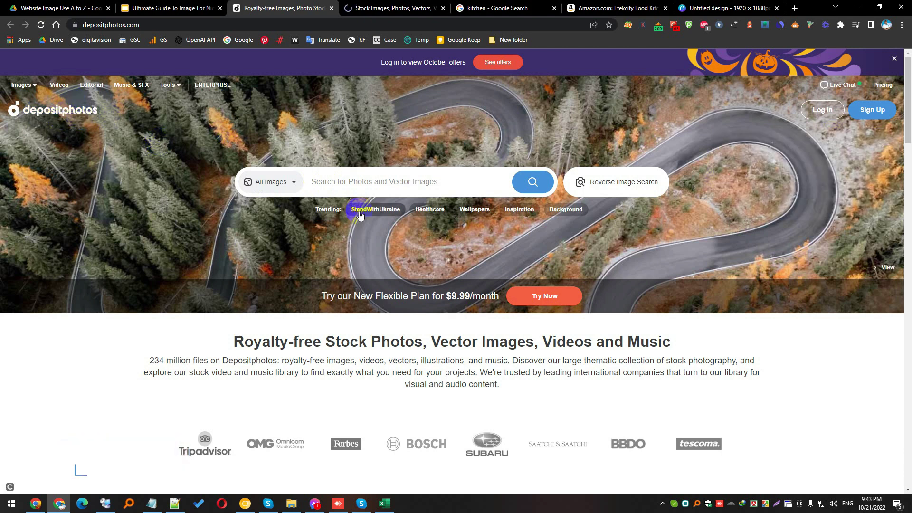
key("ctrl+Tab")
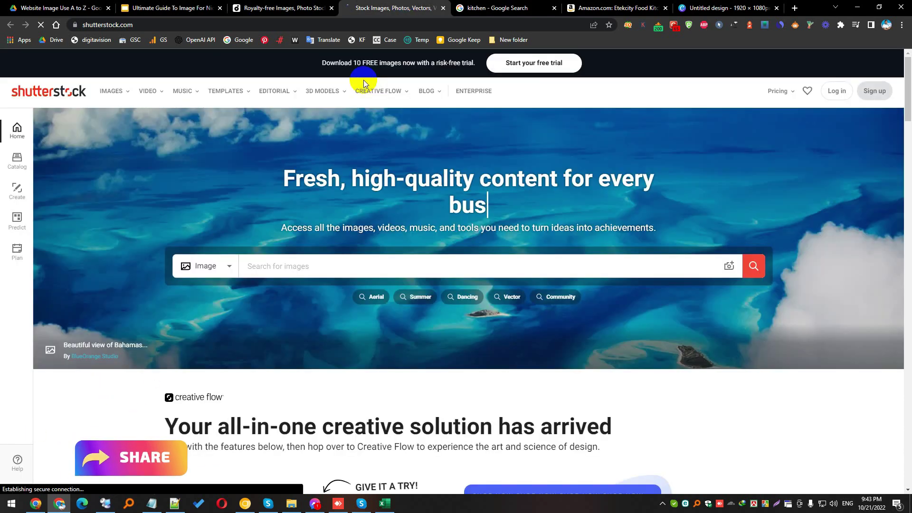
scroll(337, 267, "down", 8)
Close the Depositphotos, Shutterstock, Google Search and Amazon pages, keeping the presentation and the Canva design open.
middle_click(288, 4)
middle_click(288, 4)
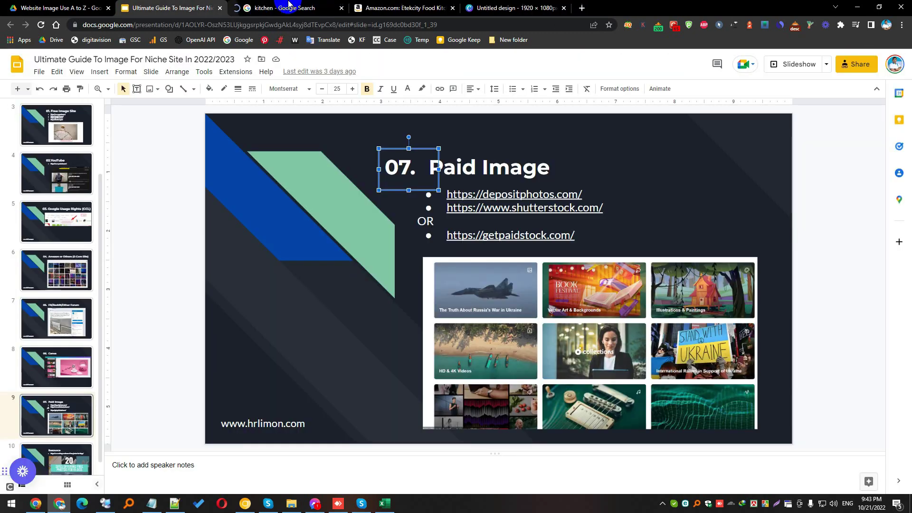
middle_click(288, 4)
middle_click(293, 5)
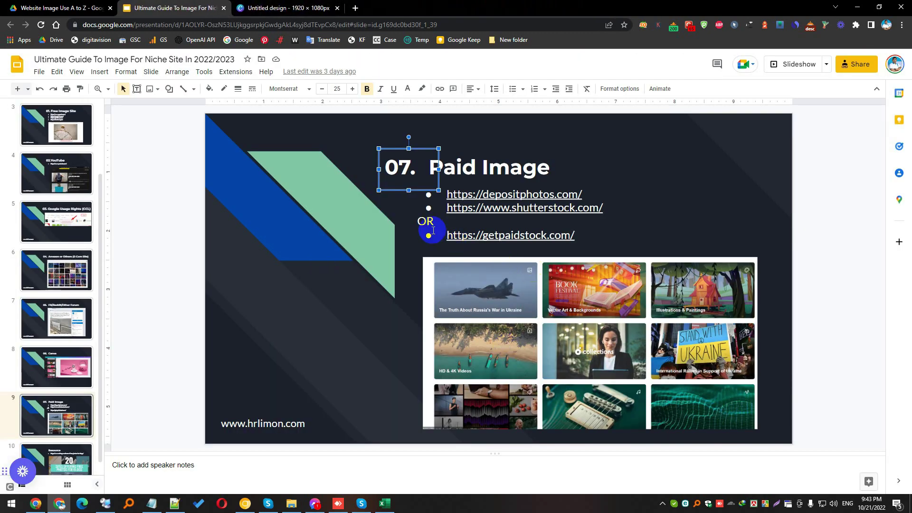
Open the getpaidstock.com link from the "07. Paid Image" slide and switch to that site.
left_click(507, 235)
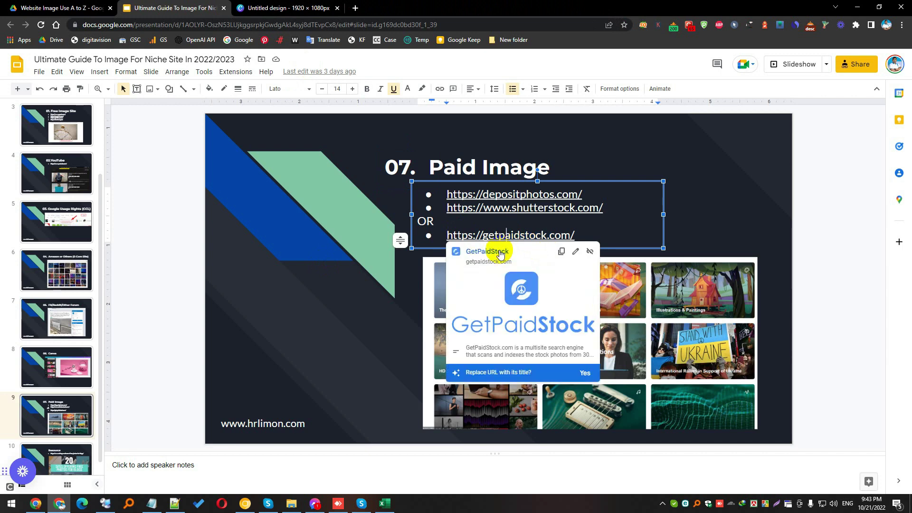
left_click(500, 254)
left_click(265, 5)
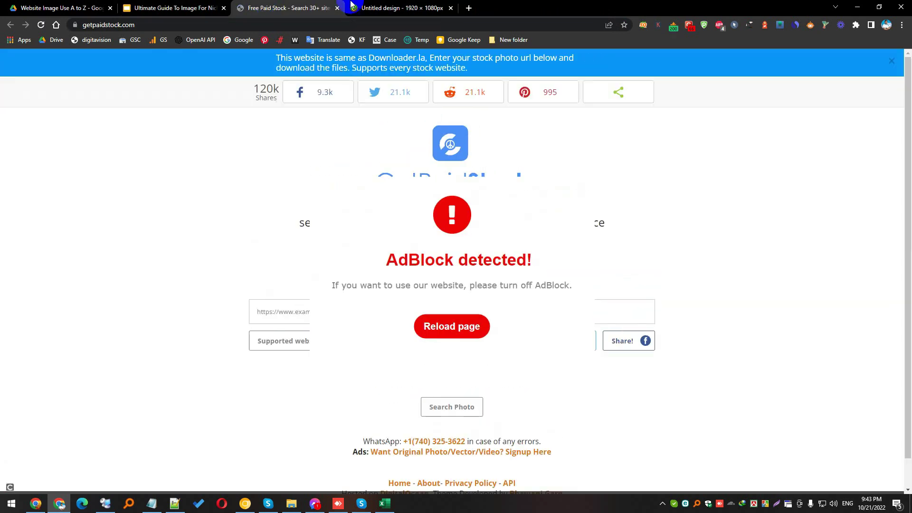
Turn off Adblock Plus for getpaidstock.com and reload the page.
left_click(719, 28)
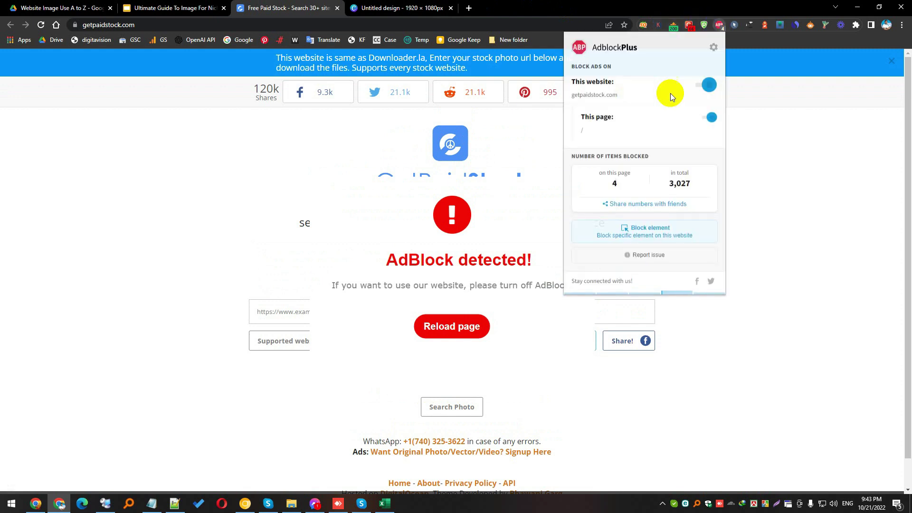
left_click(708, 83)
left_click(456, 326)
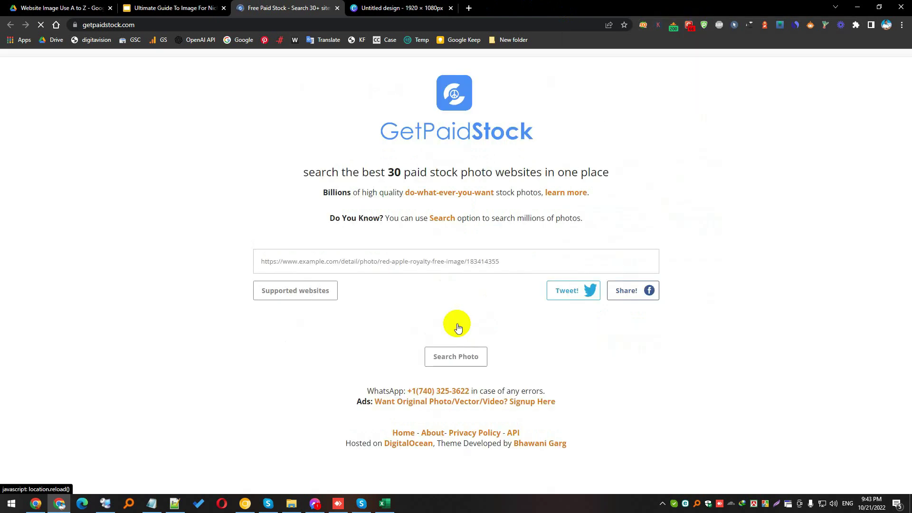
left_click(719, 25)
left_click(705, 84)
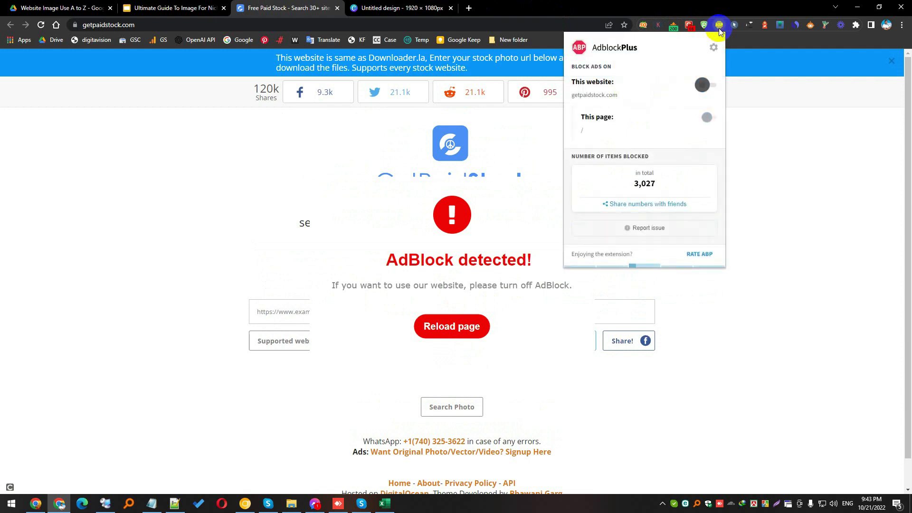
left_click(658, 166)
left_click(449, 335)
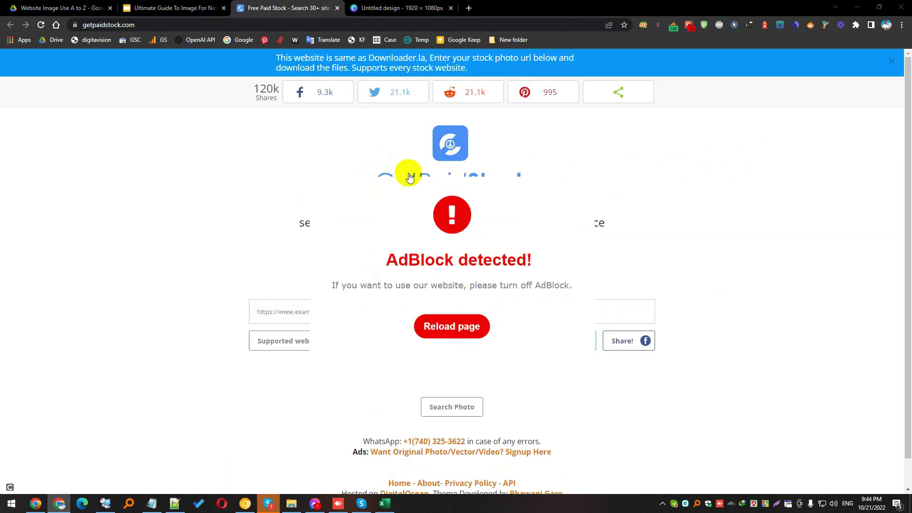
Copy the getpaidstock.com address, switch to the Opera browser and load the site there.
left_click(154, 24)
key("ctrl+c")
left_click(221, 504)
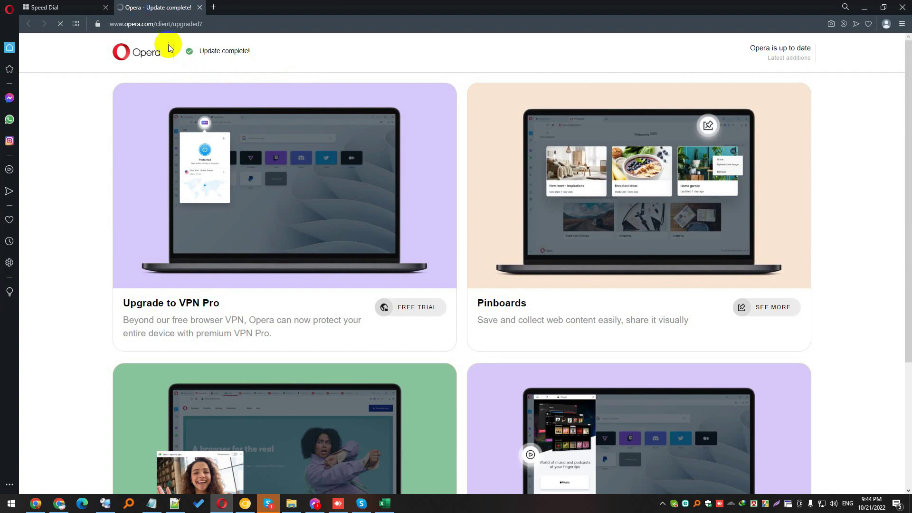
left_click(170, 27)
key("ctrl+v")
key("Return")
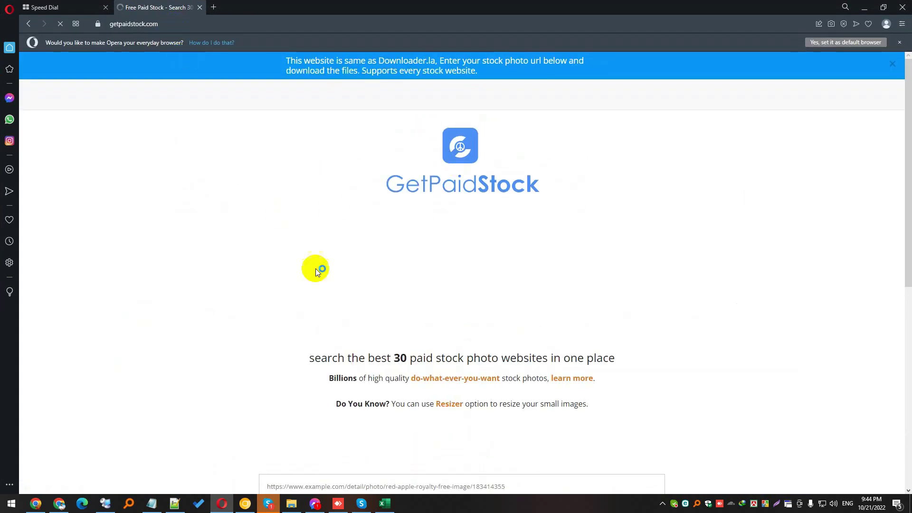
Examine the photo URL field and the list of supported stock websites on GetPaidStock, and dismiss the default-browser prompt.
scroll(332, 257, "down", 5)
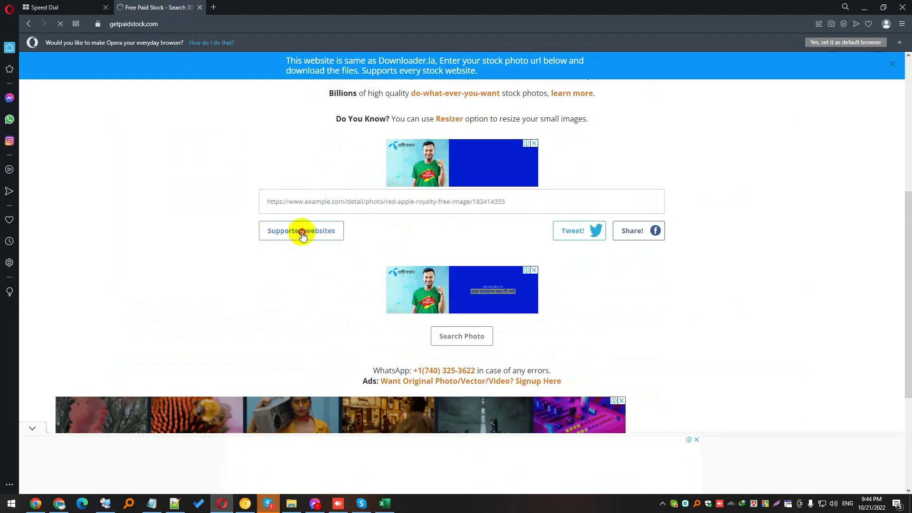
left_click(292, 233)
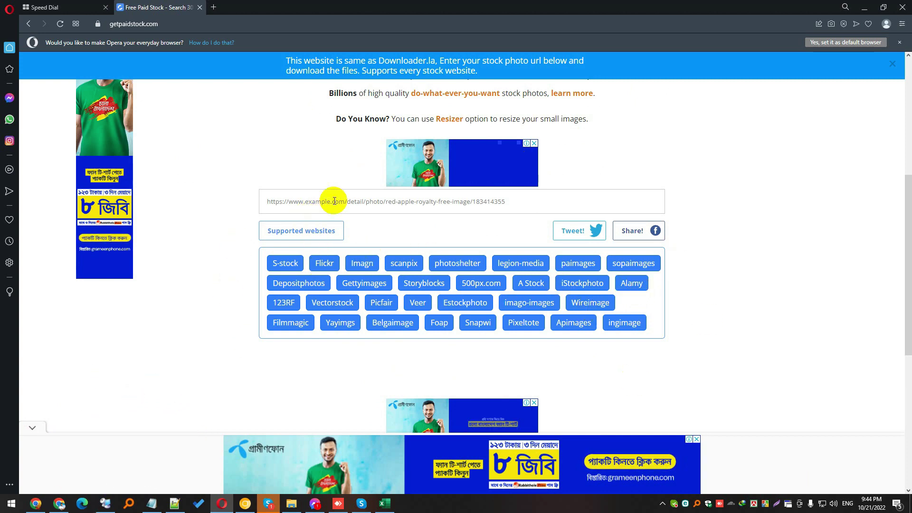
scroll(344, 251, "down", 7)
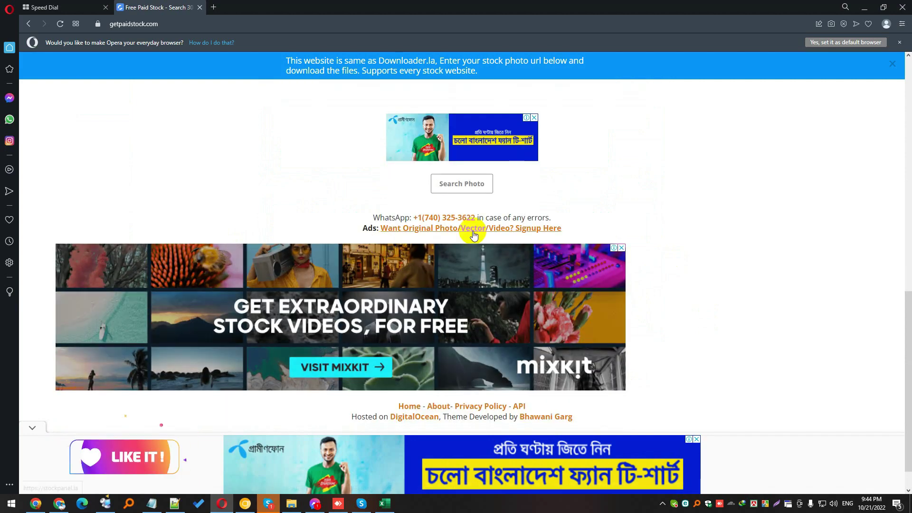
scroll(429, 361, "up", 10)
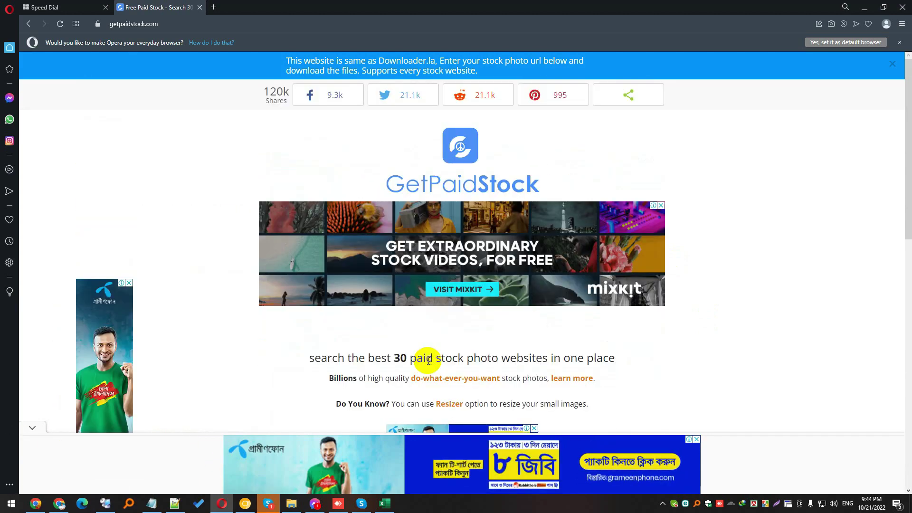
scroll(429, 362, "down", 5)
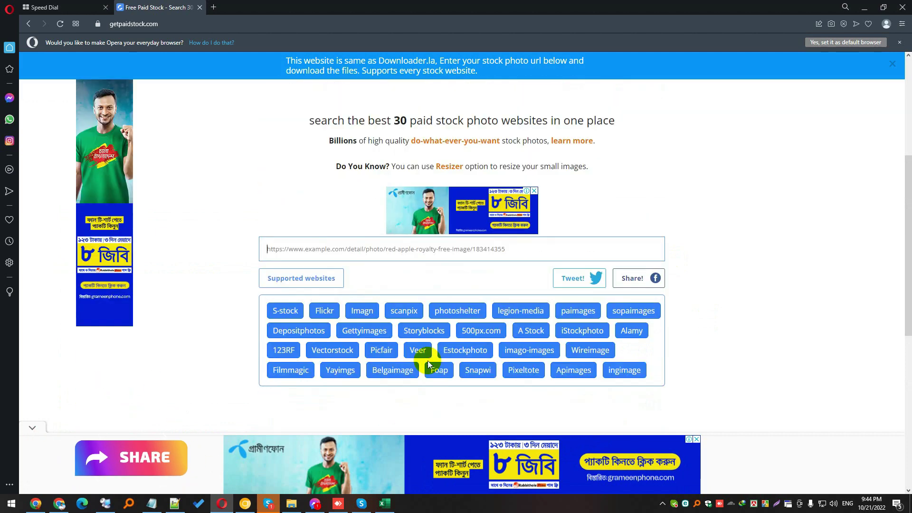
left_click(289, 249)
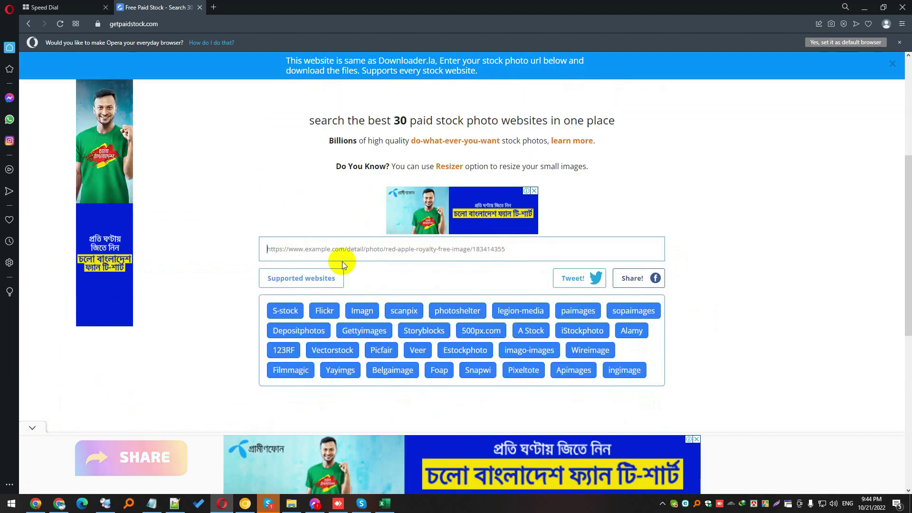
scroll(453, 327, "down", 4)
scroll(303, 313, "up", 3)
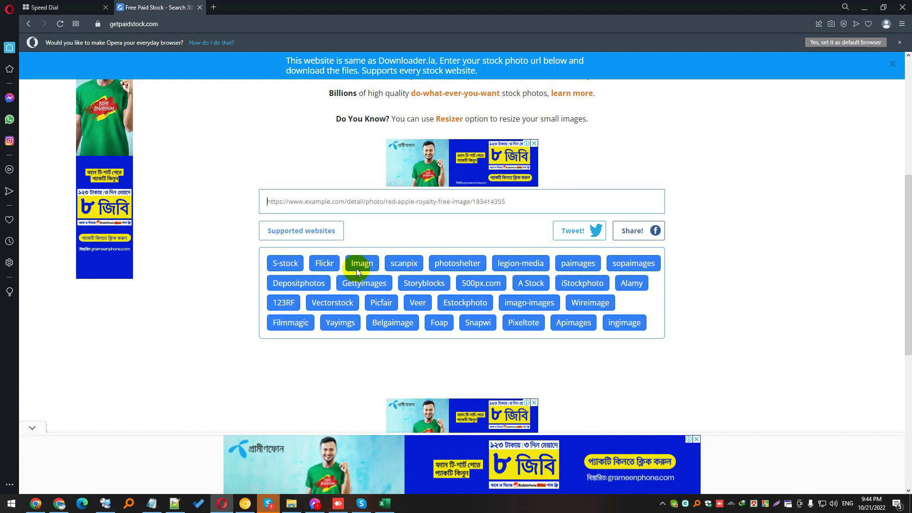
left_click(899, 43)
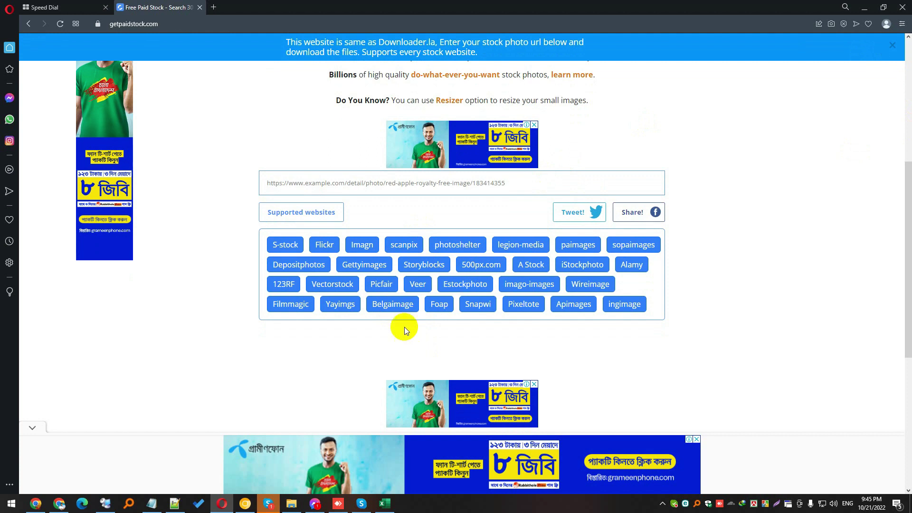
Close GetPaidStock in Opera, switch back to Chrome and close the GetPaidStock page there too.
left_click_drag(155, 13, 141, 4)
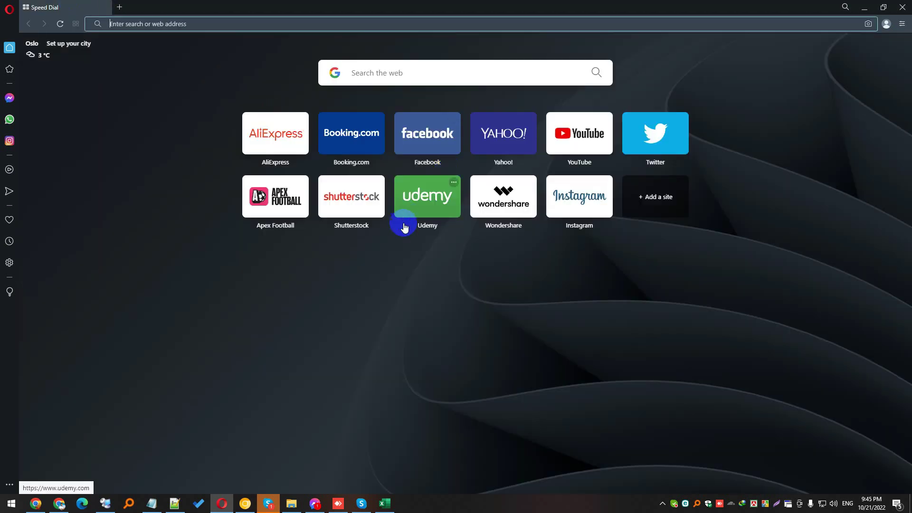
left_click(58, 504)
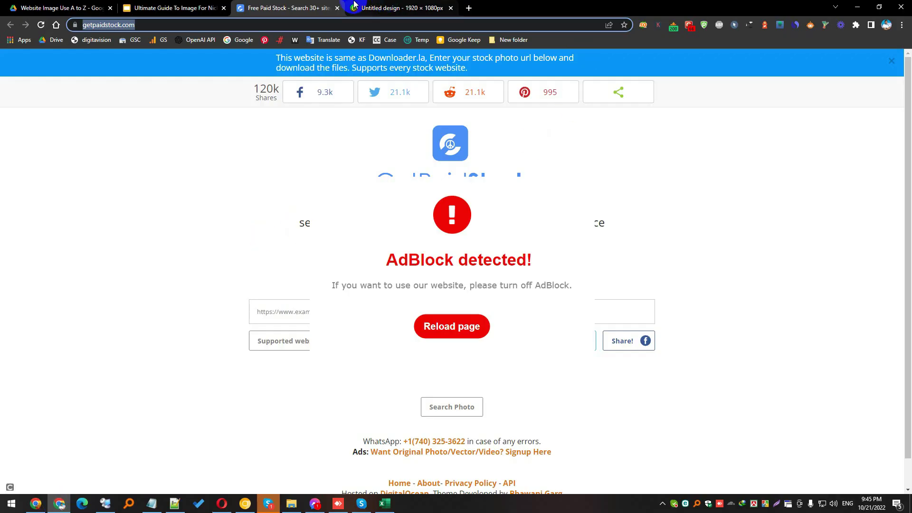
middle_click(285, 7)
left_click(61, 458)
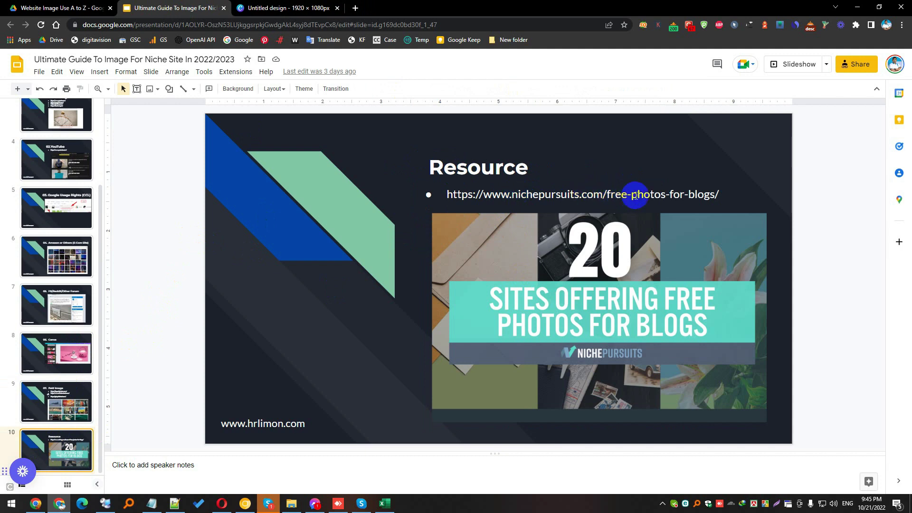
left_click(483, 194)
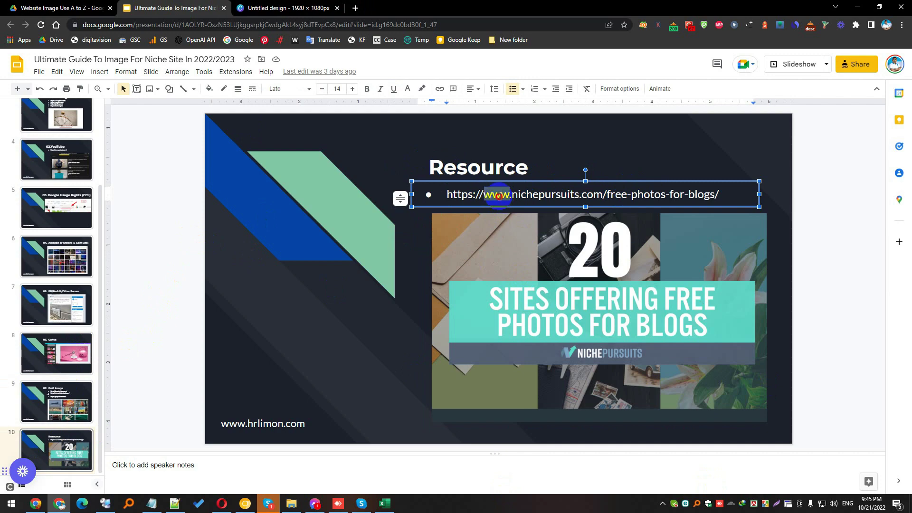
triple_click(499, 196)
key("ctrl+c")
key("ctrl+t")
key("ctrl+v")
key("Return")
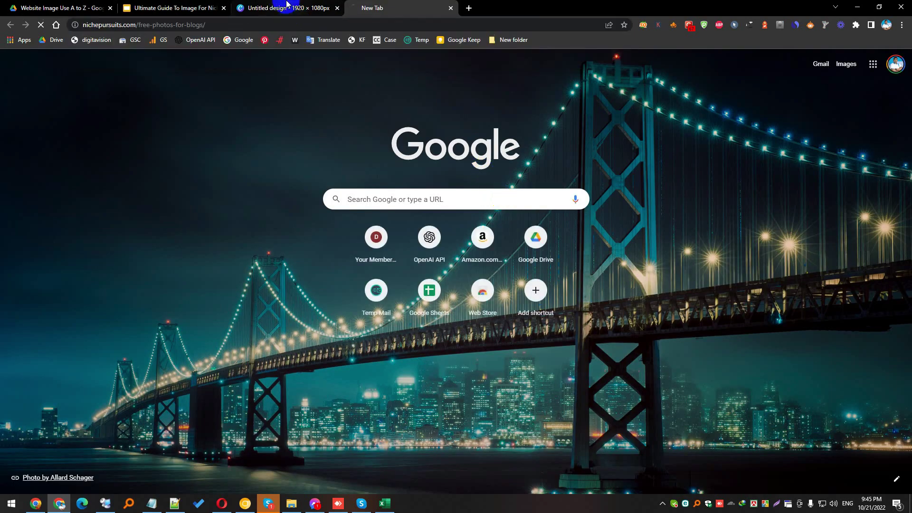
Check the Google Drive folder and return to the presentation's "01. Free Image Site" slide.
left_click(198, 6)
left_click(97, 6)
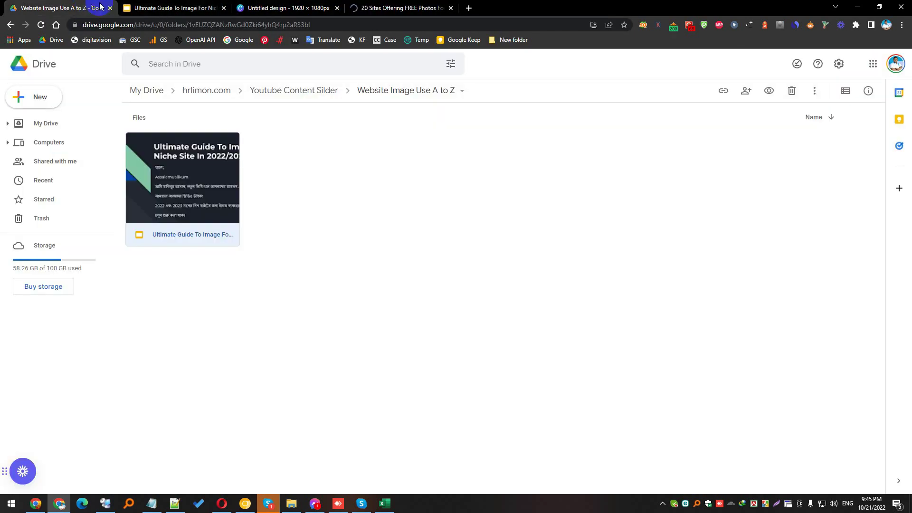
left_click(204, 6)
scroll(53, 157, "up", 3)
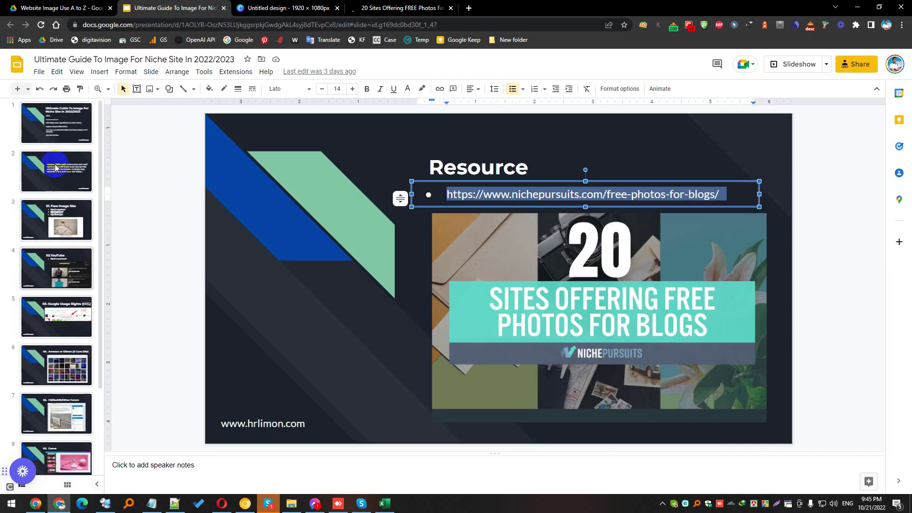
left_click(52, 133)
left_click(48, 230)
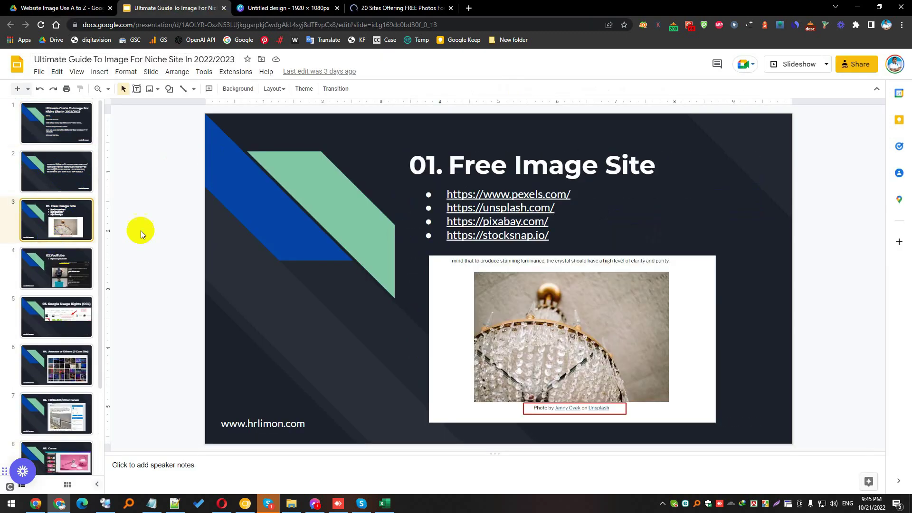
Skim the Niche Pursuits article on 20 sites offering free images for blogs, and return to the presentation.
left_click(415, 4)
scroll(309, 209, "down", 15)
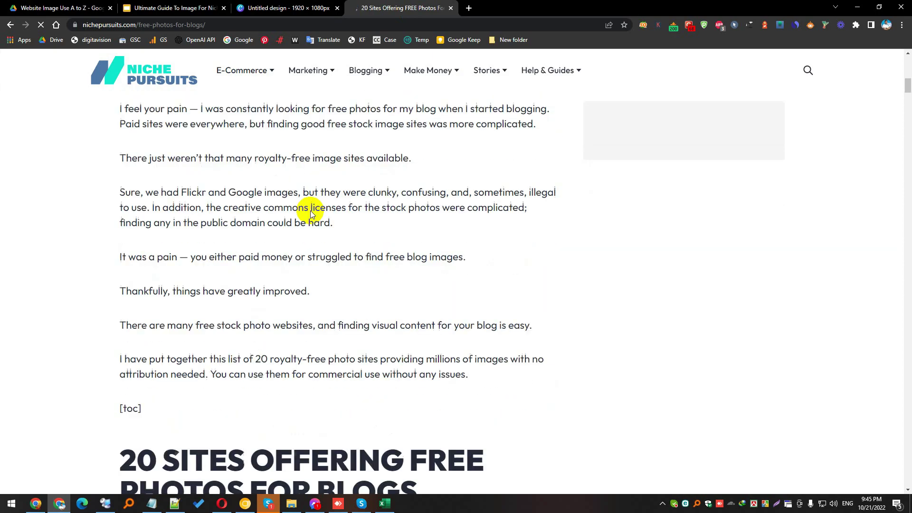
scroll(332, 232, "down", 20)
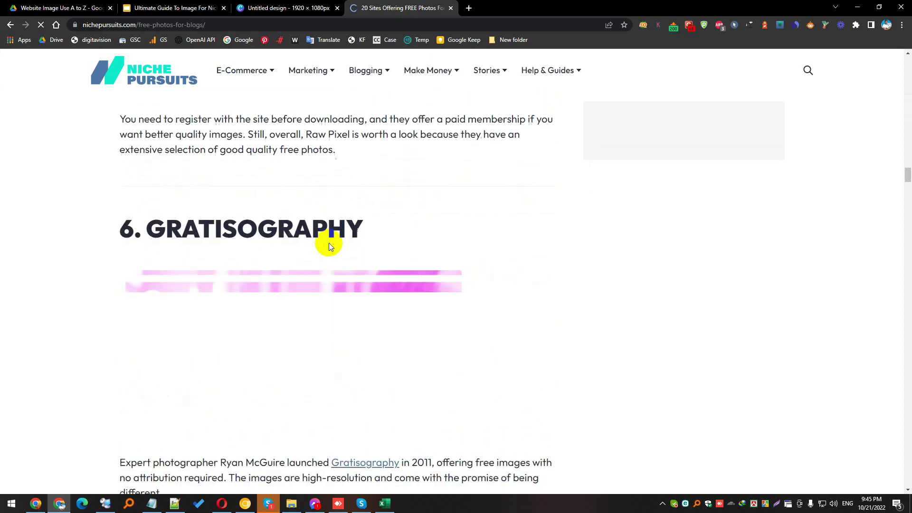
scroll(327, 256, "down", 20)
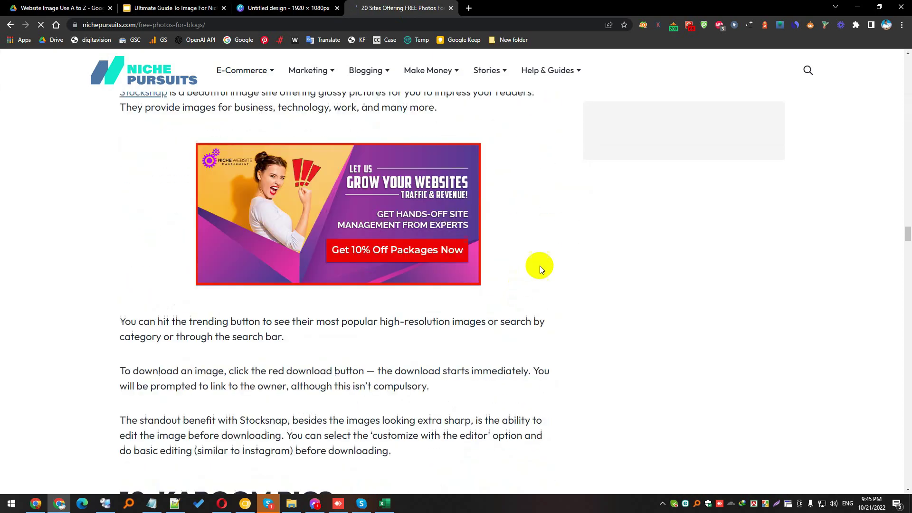
scroll(591, 341, "down", 20)
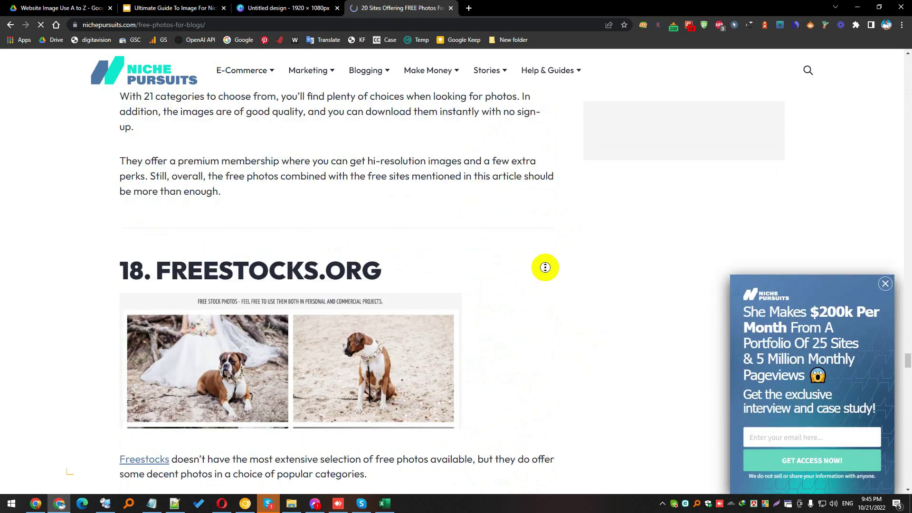
scroll(464, 179, "up", 20)
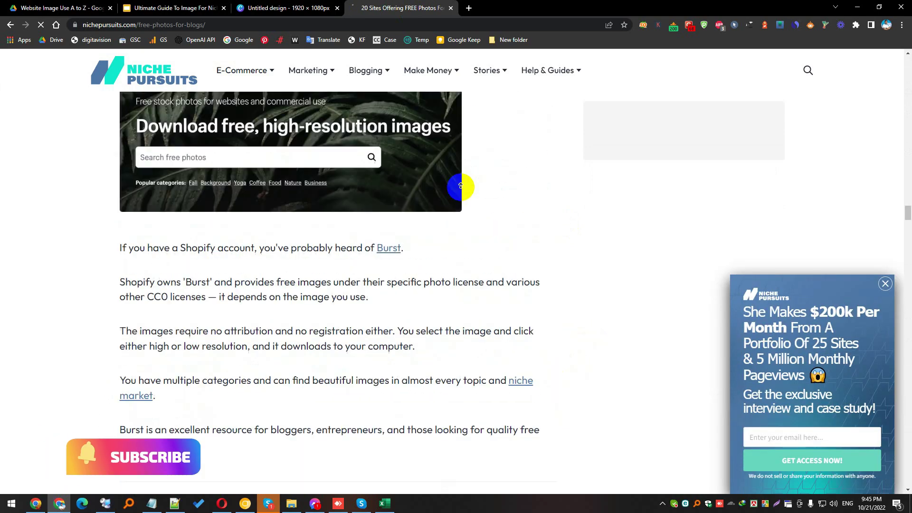
double_click(415, 204)
left_click(235, 263)
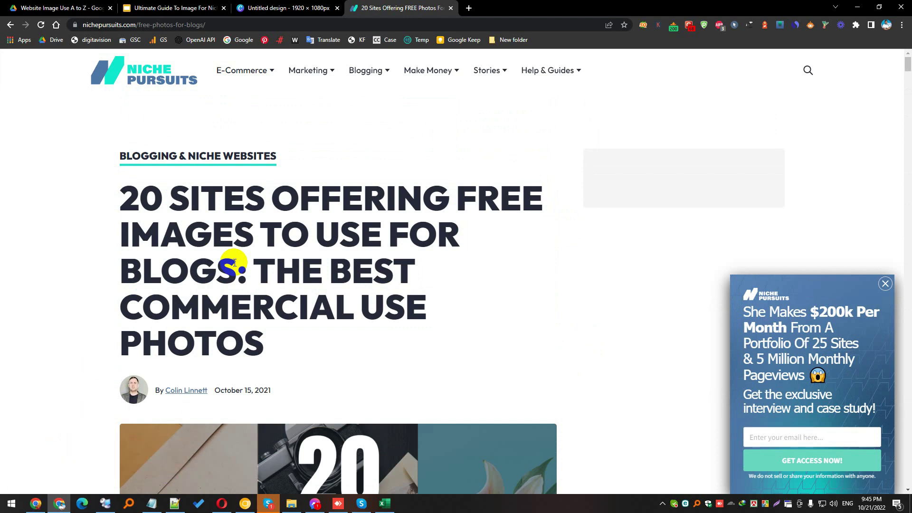
left_click(173, 8)
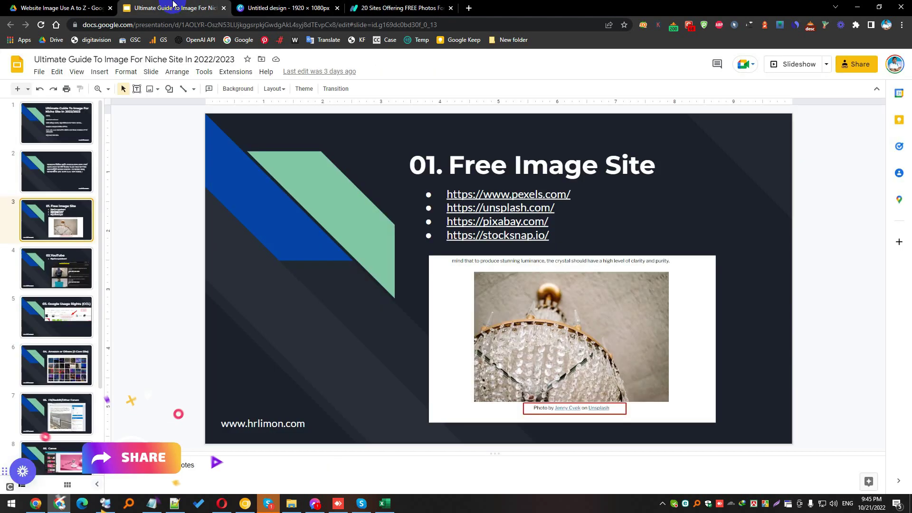